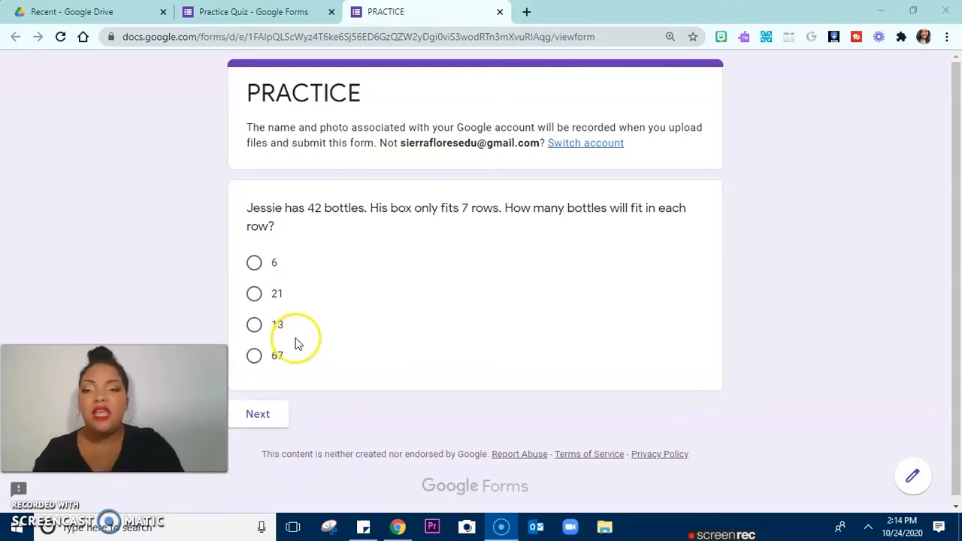
Answer the bottles question with 13 and continue past the array multiplication video section.
click(255, 325)
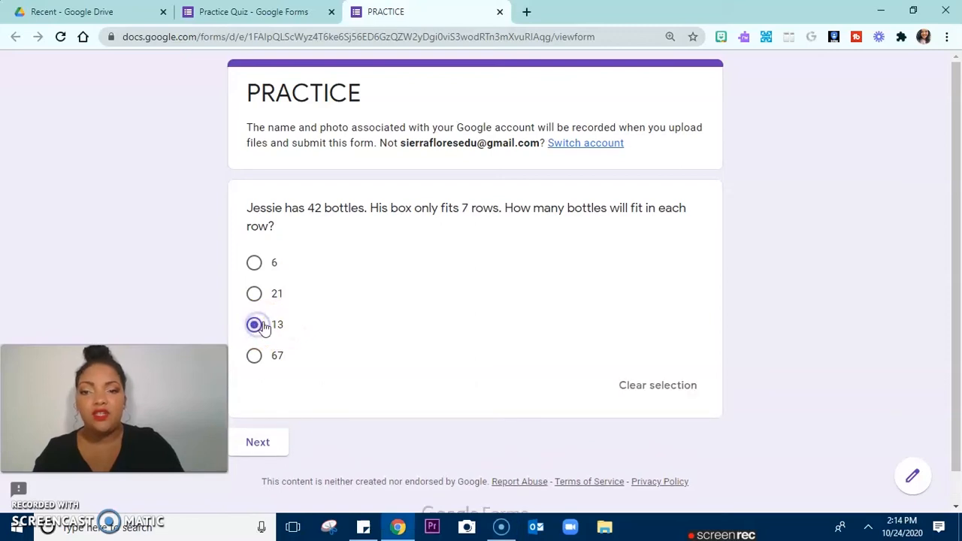
click(263, 443)
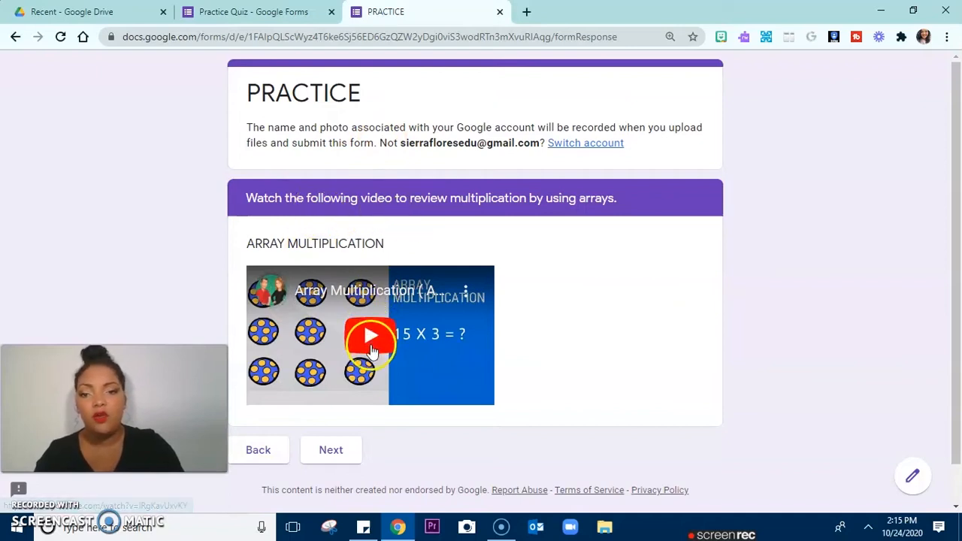
click(331, 453)
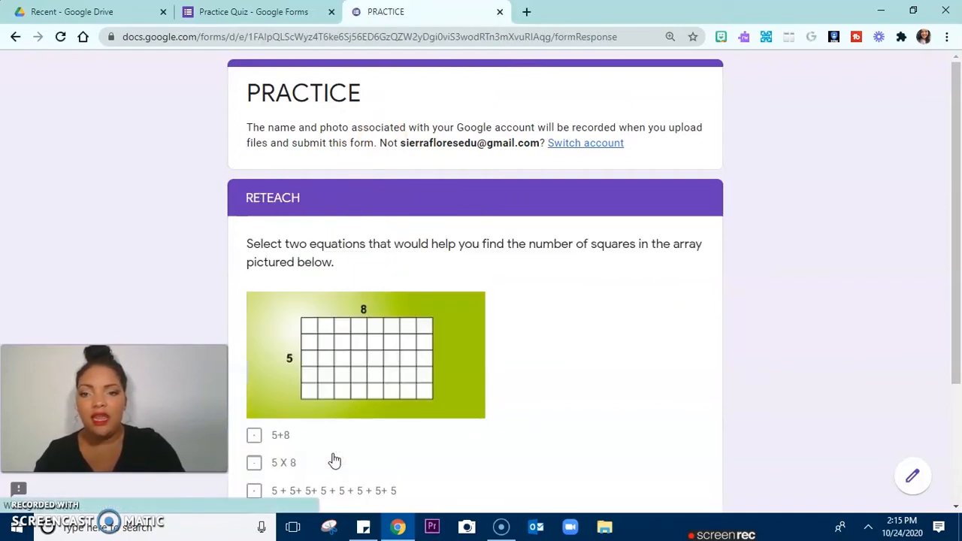
Select 5+8 and the repeated addition of 5 as the RETEACH answers and continue to the exit ticket.
scroll(268, 397, down, 2)
click(254, 323)
click(254, 268)
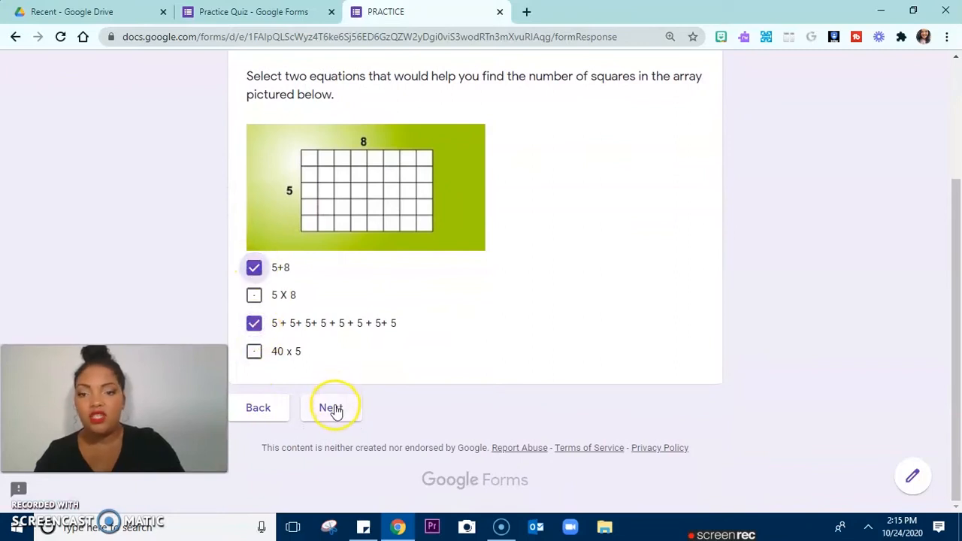
click(333, 407)
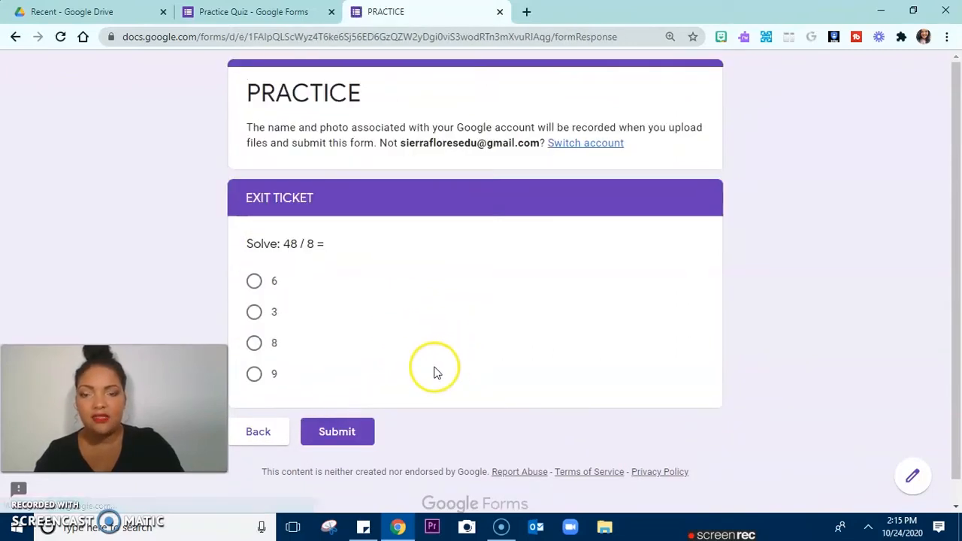
Answer the exit ticket question 48 / 8 with 3 and submit the form.
scroll(432, 370, down, 1)
click(254, 289)
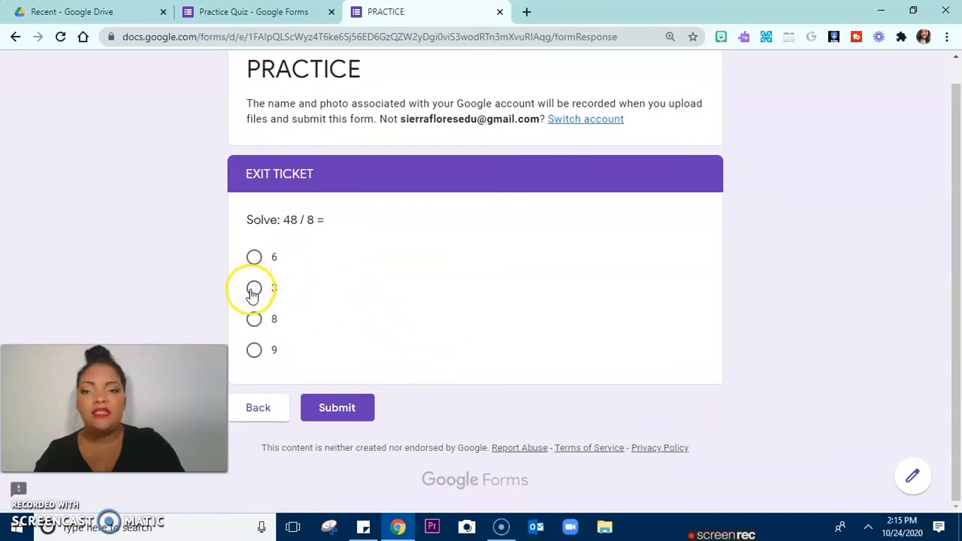
click(349, 436)
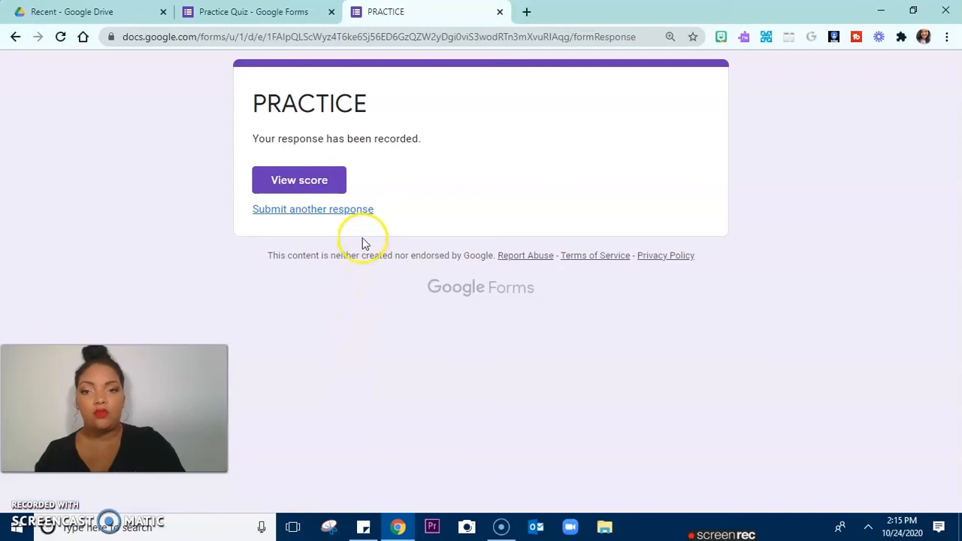
Start another response with 6 as the bottles answer and continue through the ENRICHMENT section without uploading a file.
click(363, 213)
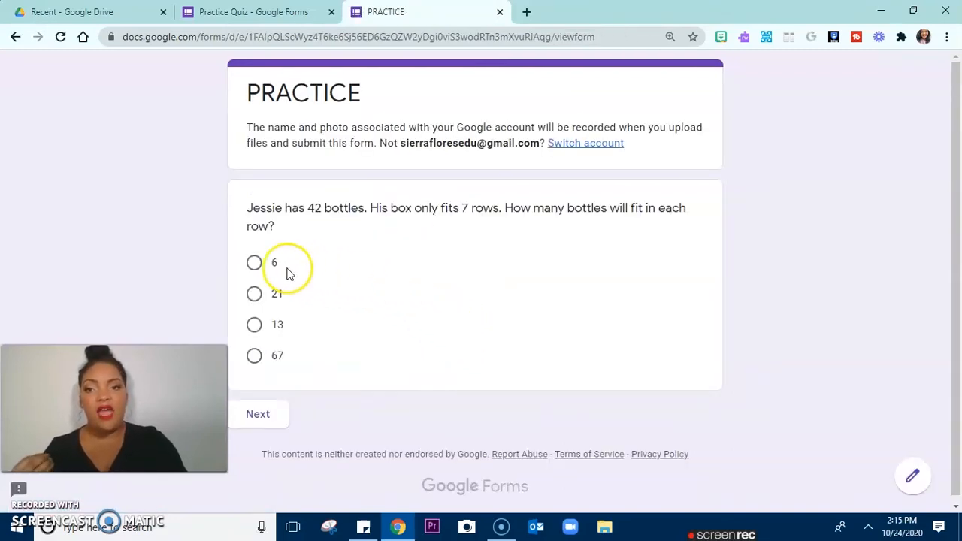
click(255, 265)
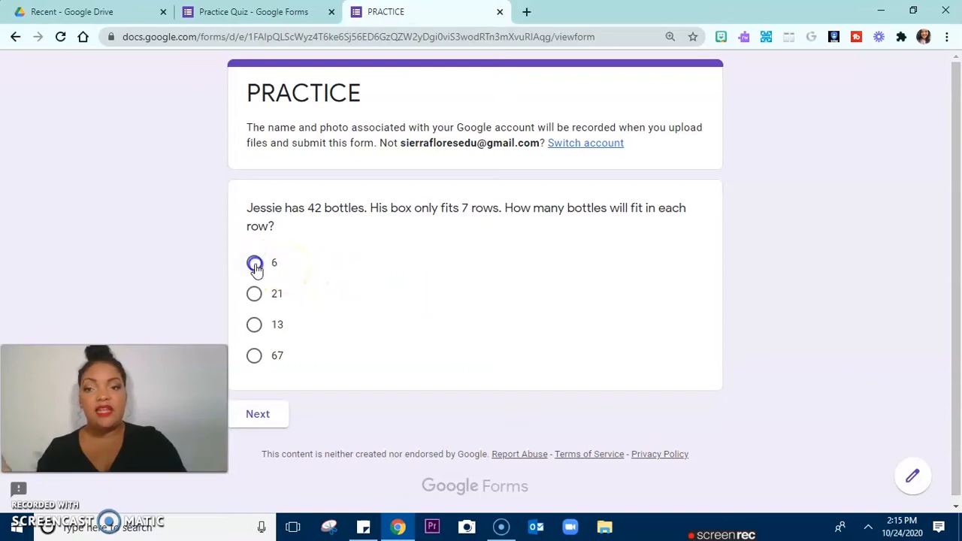
click(264, 449)
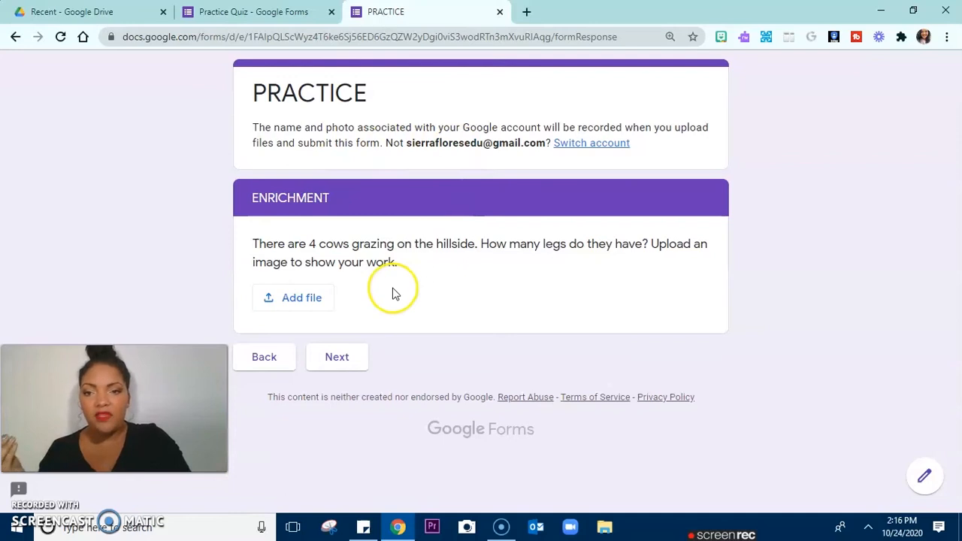
click(340, 357)
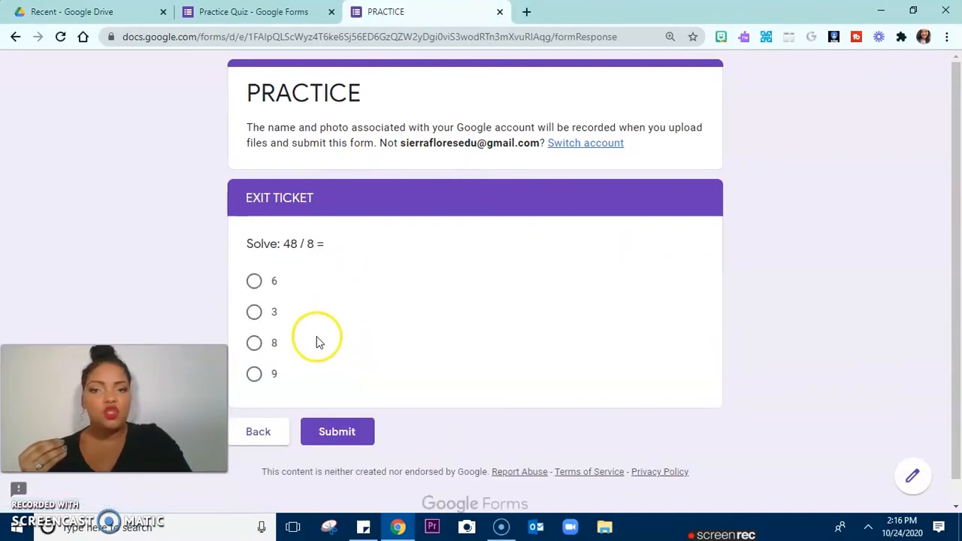
Submit the second response with 8 as the exit ticket answer and close the form preview.
click(260, 346)
click(344, 460)
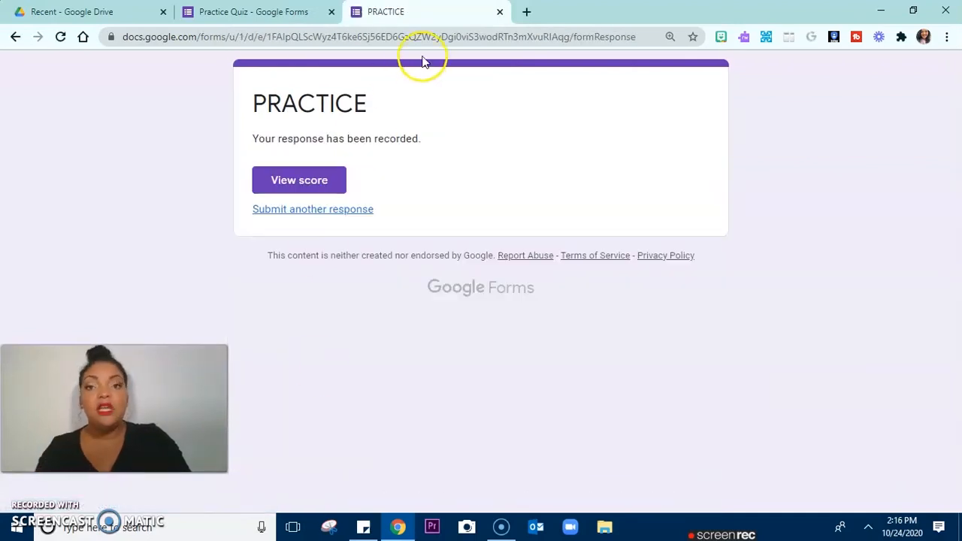
click(500, 13)
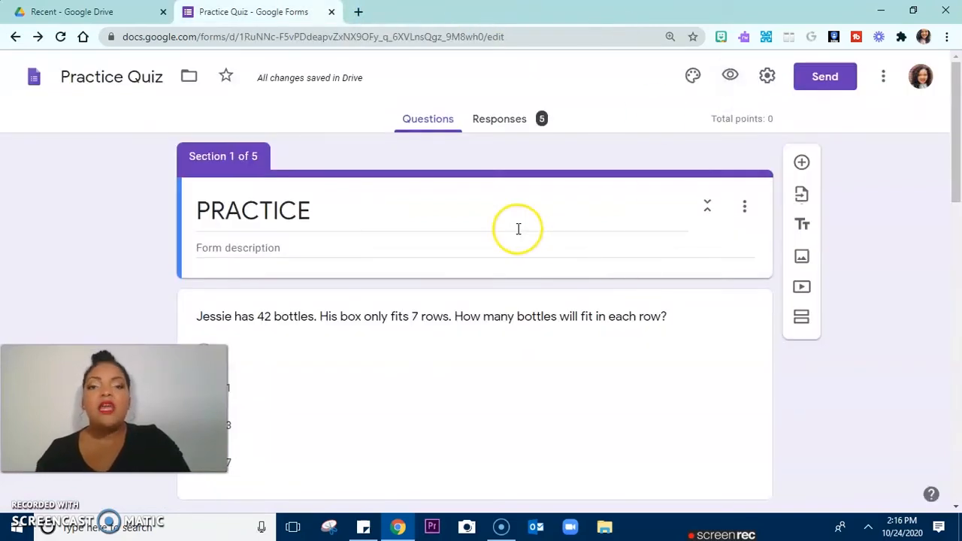
Look over section 1 of the quiz in the editor, including its header, bottles question and following-section setting.
scroll(518, 228, down, 1)
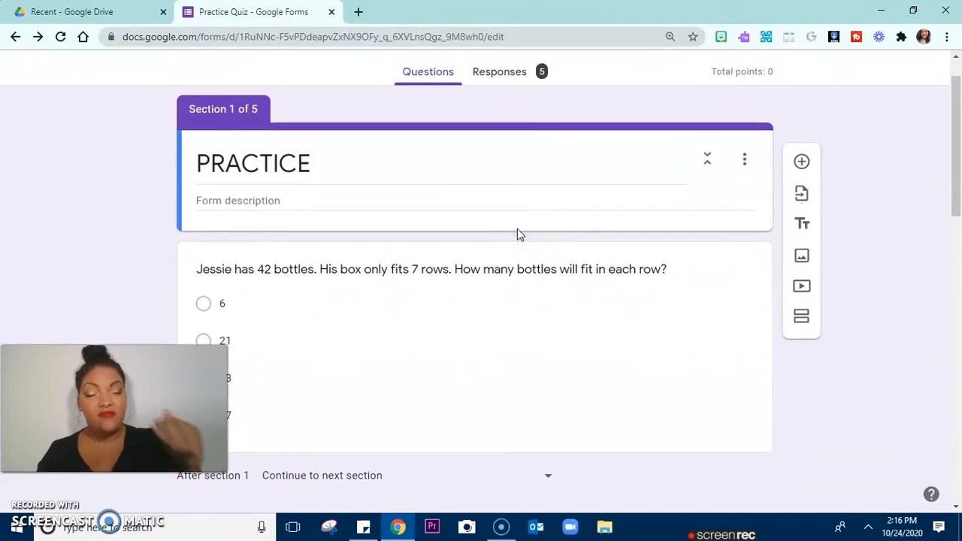
click(455, 203)
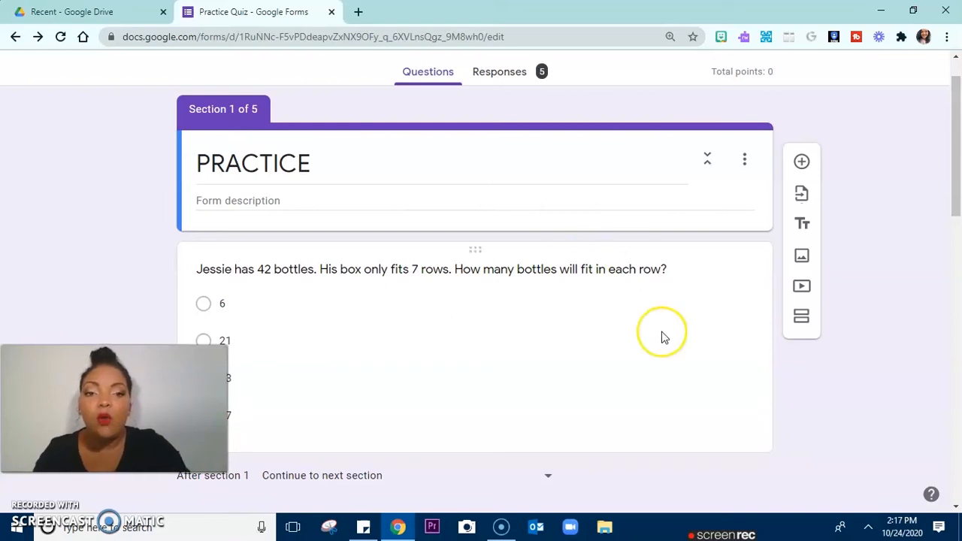
scroll(662, 331, down, 1)
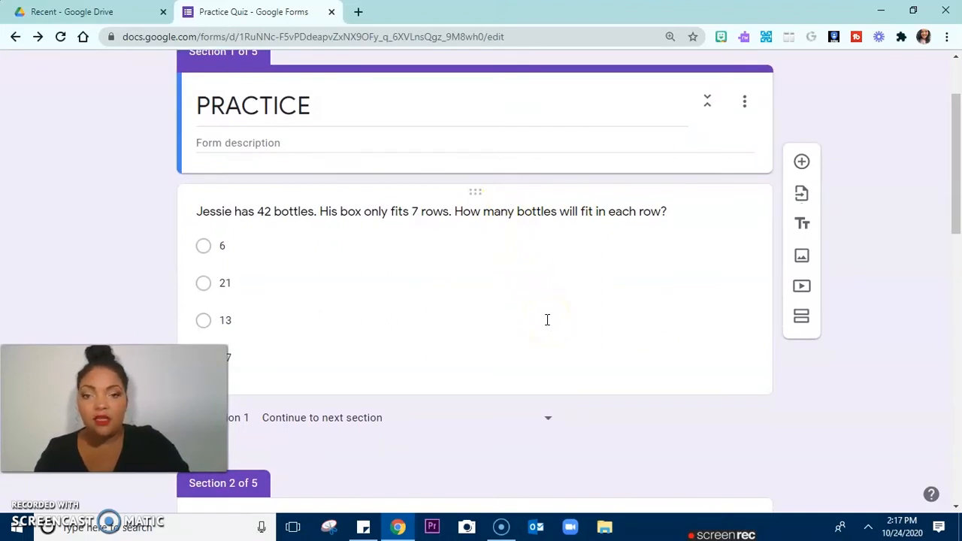
scroll(655, 358, down, 1)
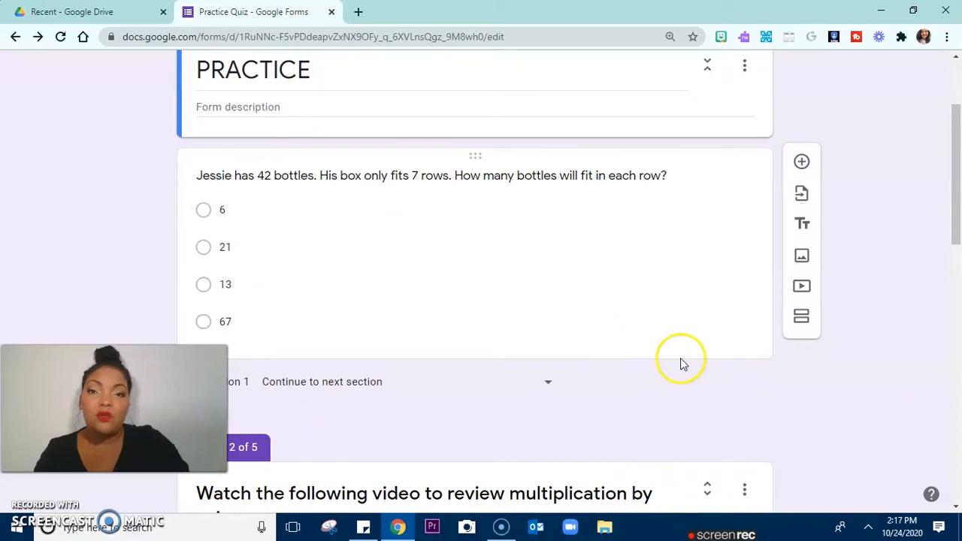
click(946, 222)
drag(946, 221, 953, 200)
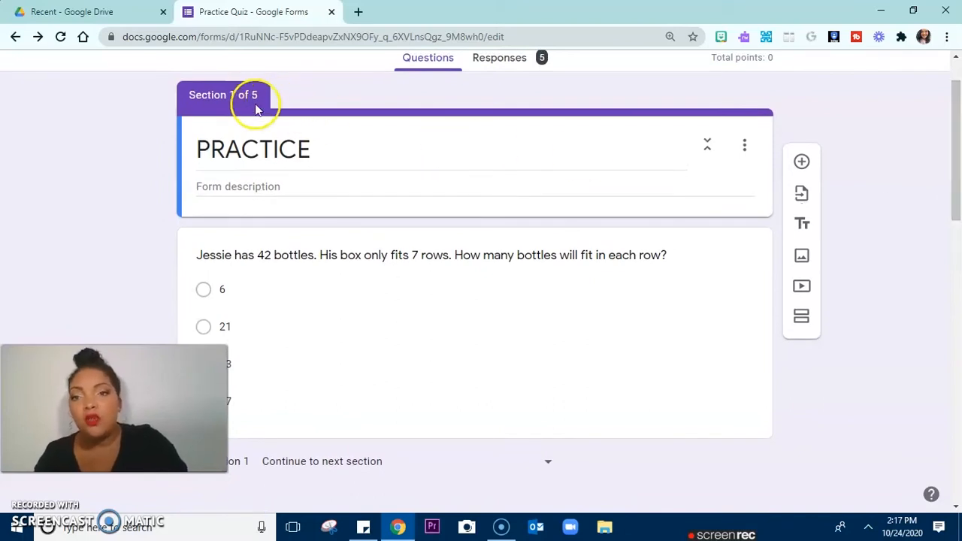
mouse_move(956, 189)
mouse_down()
mouse_move(959, 425)
mouse_move(952, 207)
mouse_up()
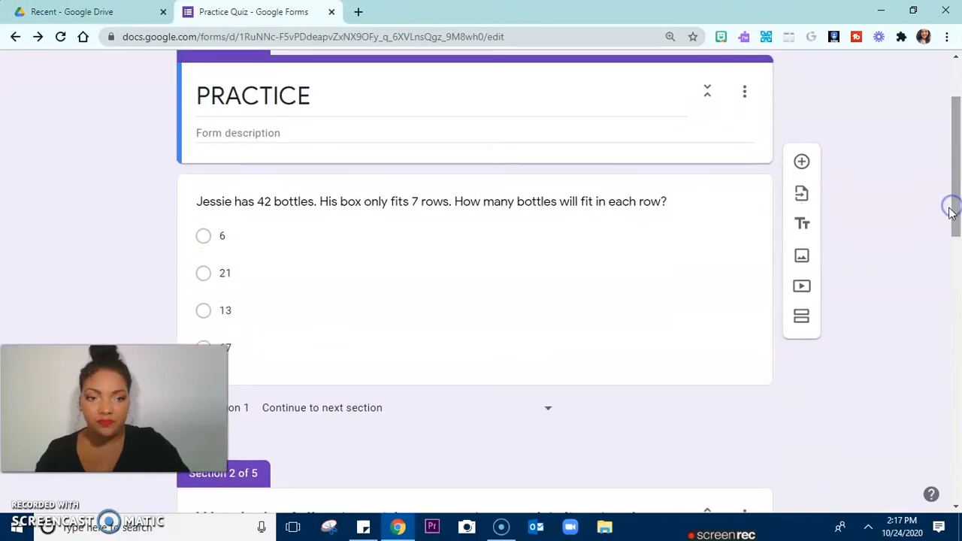
Add a new section between the PRACTICE header and the bottles question and title it "Practice questions".
click(802, 319)
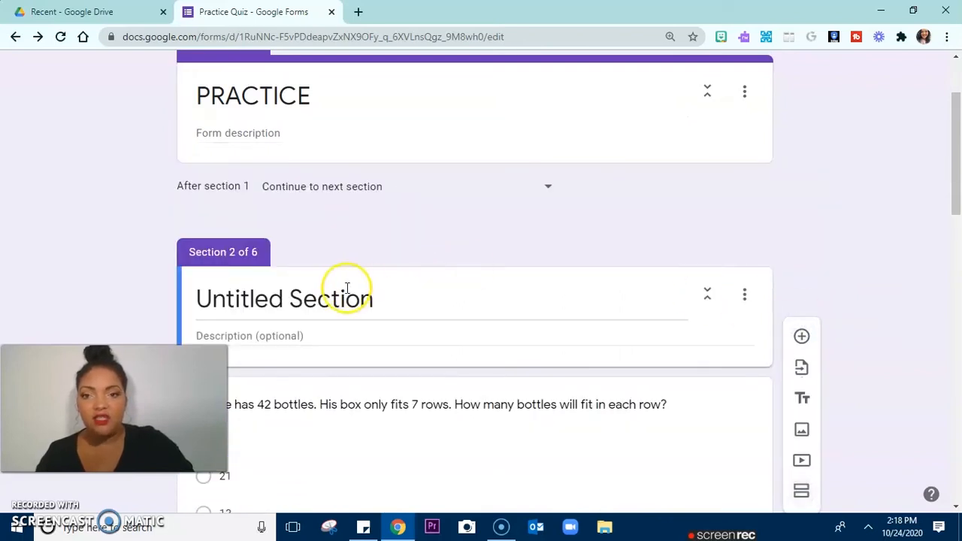
click(328, 300)
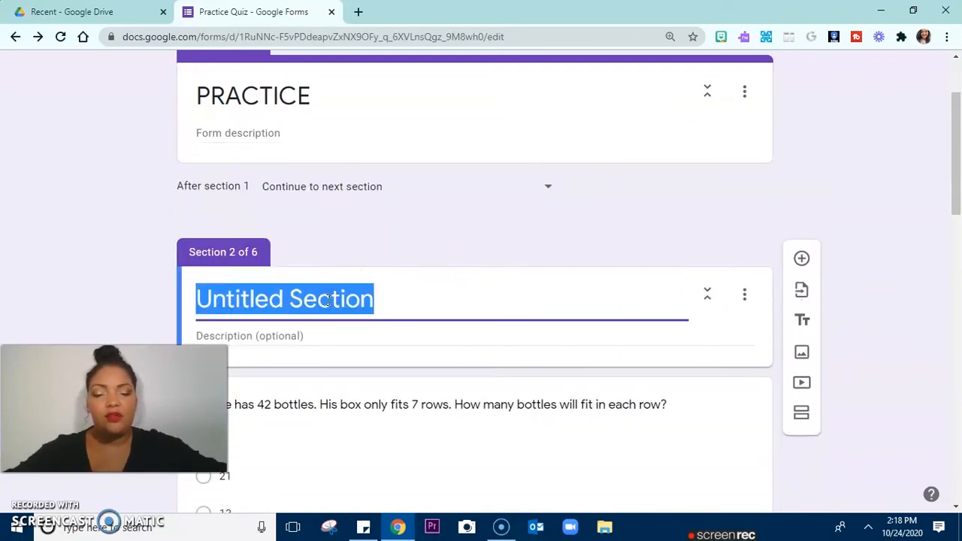
text(Pracgtic)
key(BackSpace)
key(BackSpace)
key(BackSpace)
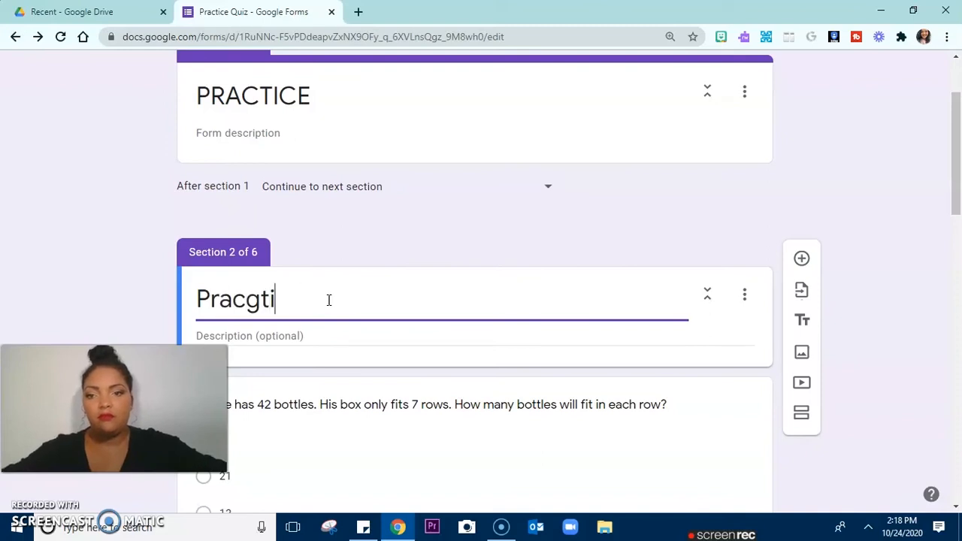
key(BackSpace)
text(tice questions)
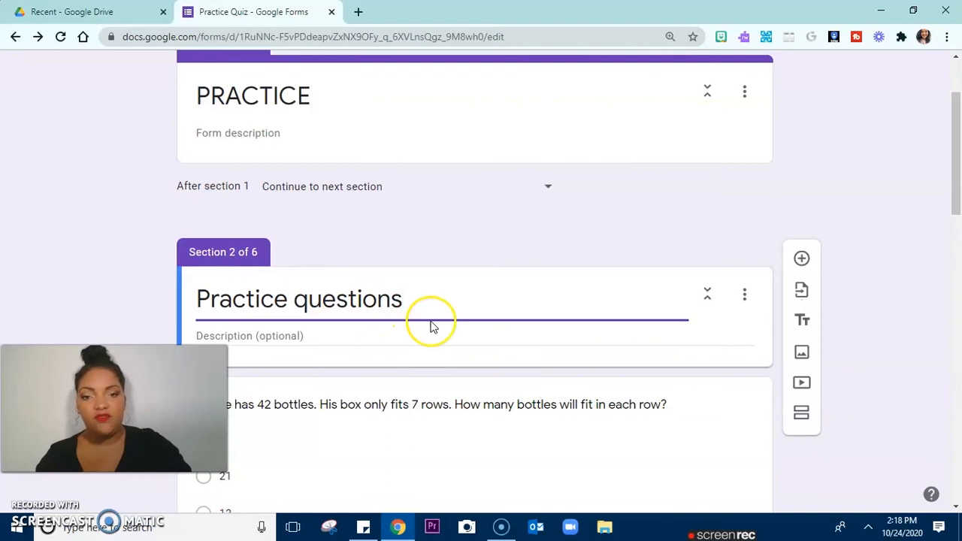
Add a question directly under the "Practice questions" header and title it "practice 1".
scroll(451, 322, down, 1)
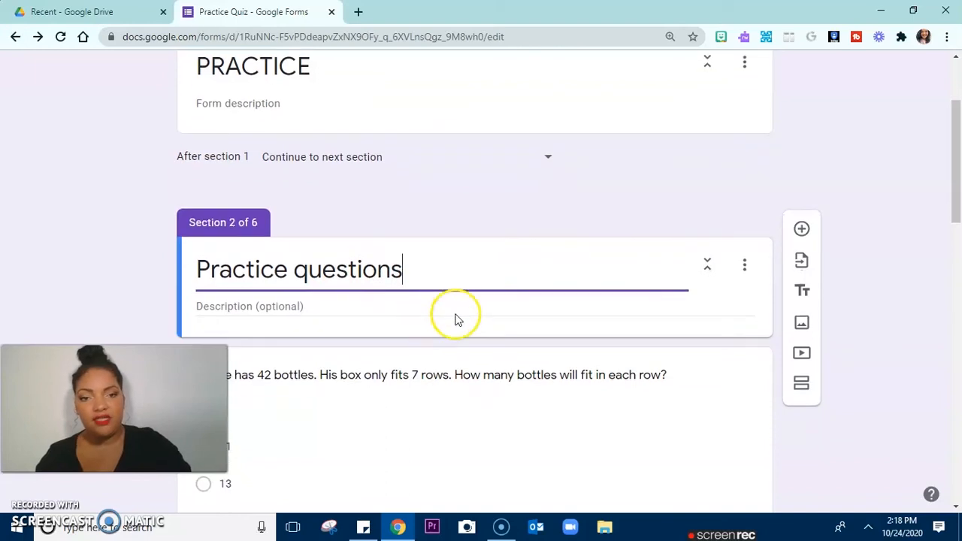
click(802, 233)
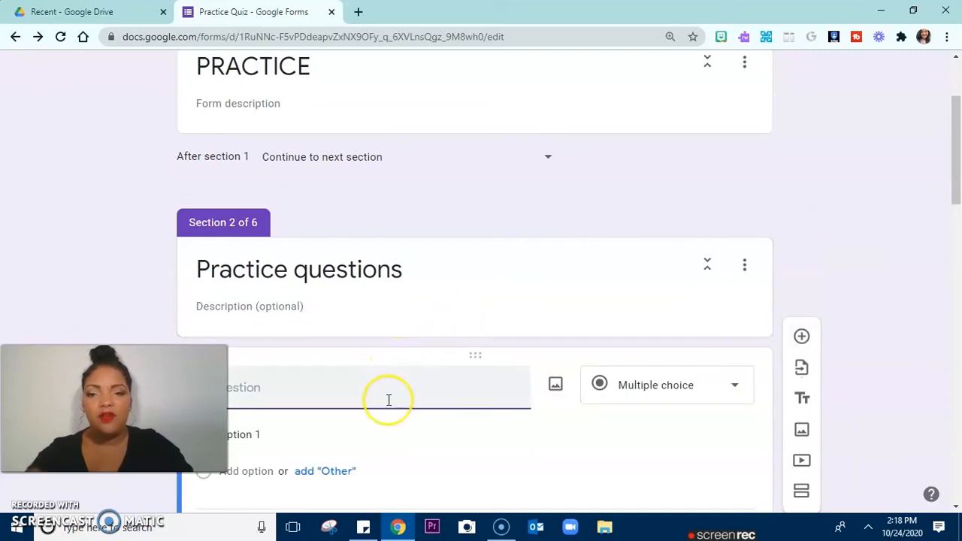
text(Prac)
text(tifce 1)
key(BackSpace)
key(BackSpace)
key(BackSpace)
key(BackSpace)
key(BackSpace)
text(ctice 1)
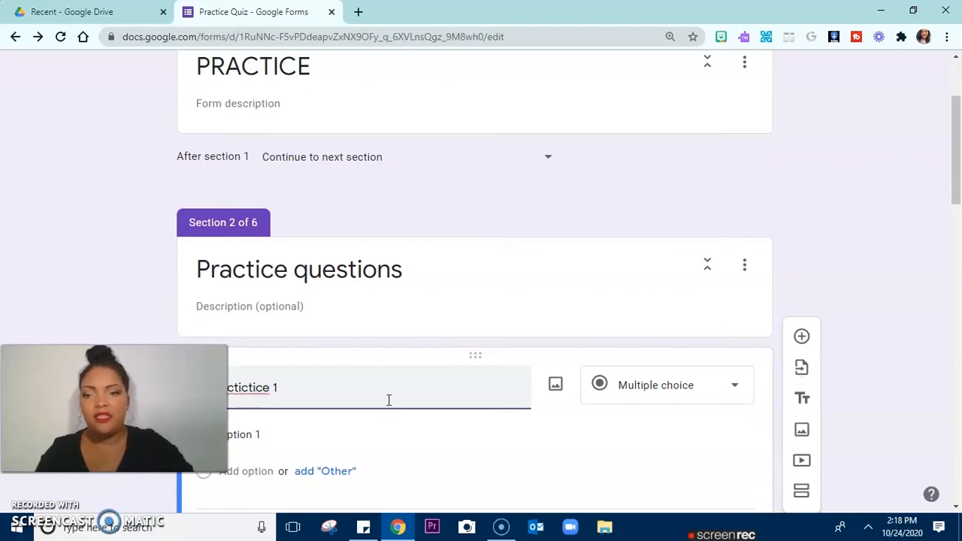
right_click(252, 388)
double_click(251, 389)
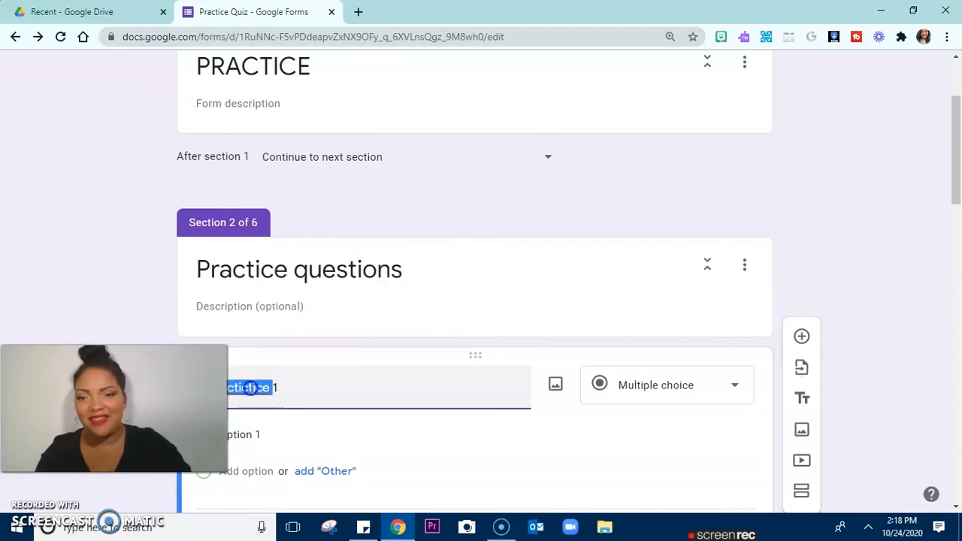
key(BackSpace)
text(Practice)
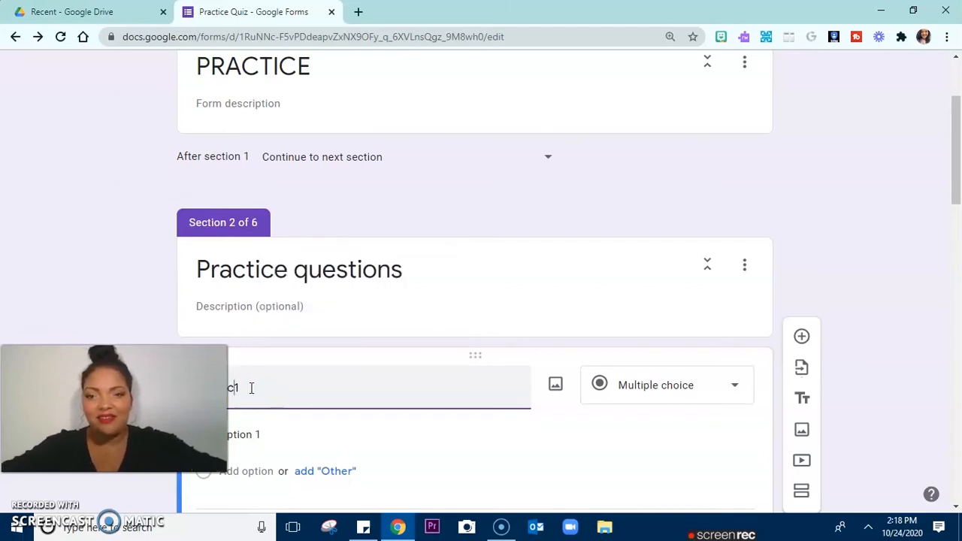
click(251, 388)
Add another question below it, reusing the copied "practice 1" title with the number changed to make "practice 2".
drag(275, 388, 188, 389)
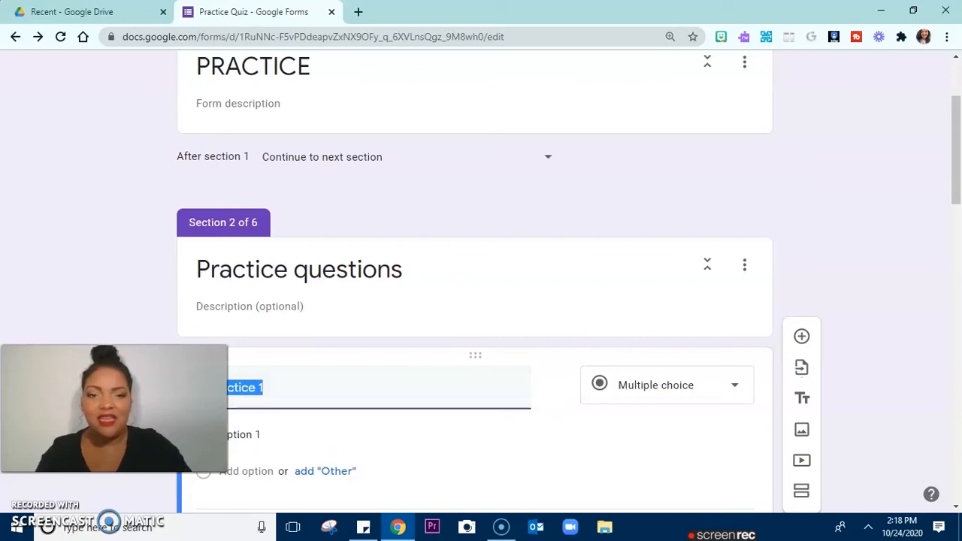
scroll(379, 380, down, 2)
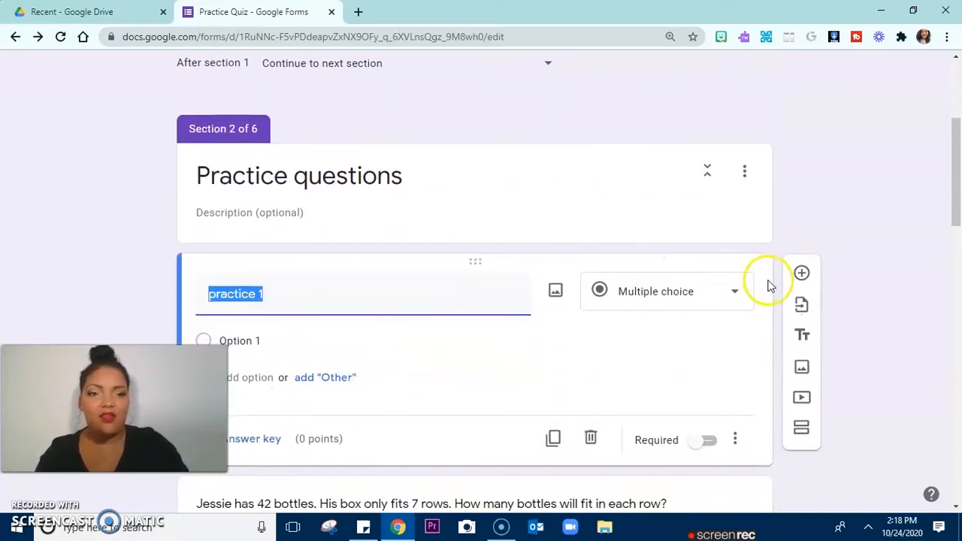
click(802, 273)
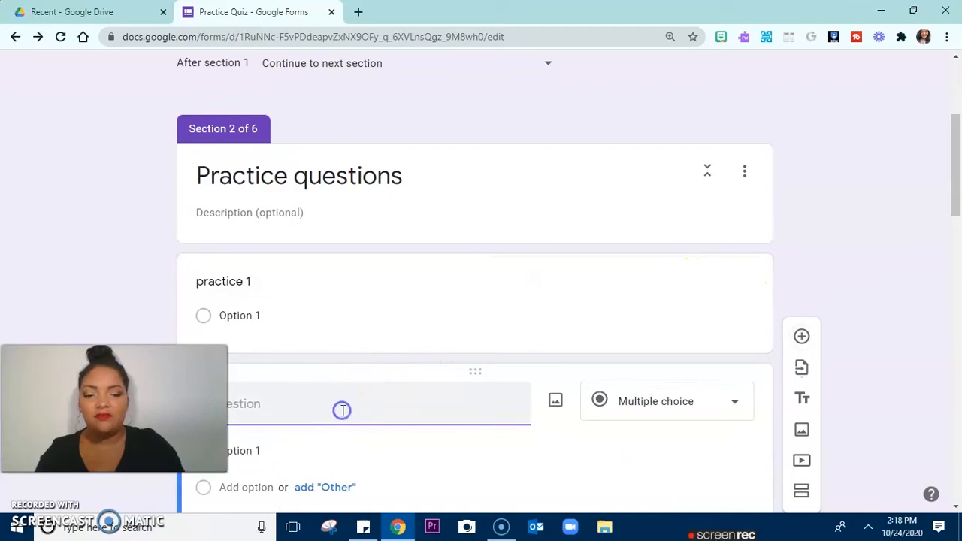
text(practice 1)
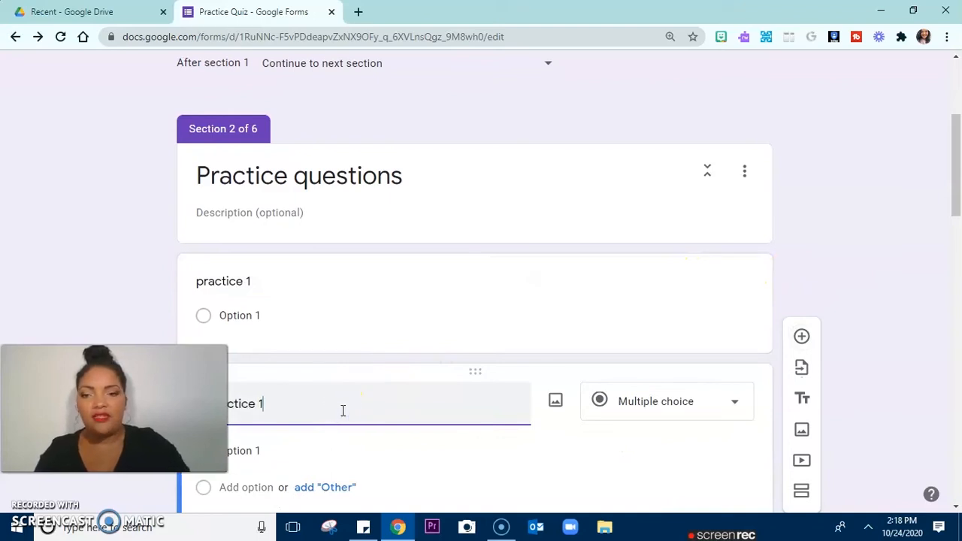
key(BackSpace)
text(2)
click(379, 412)
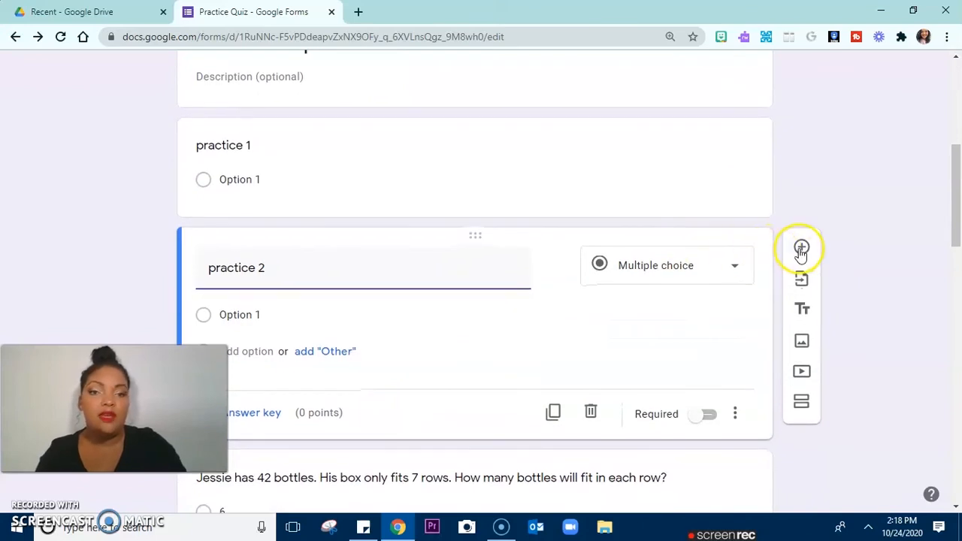
Add a third question below "practice 2" and title it "practice 3".
click(801, 250)
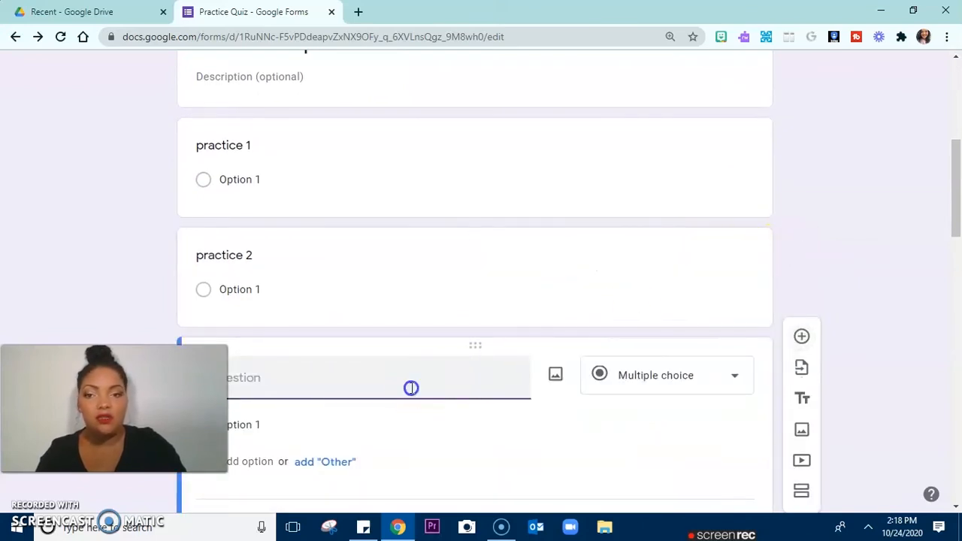
text(practice 1)
key(BackSpace)
text(3)
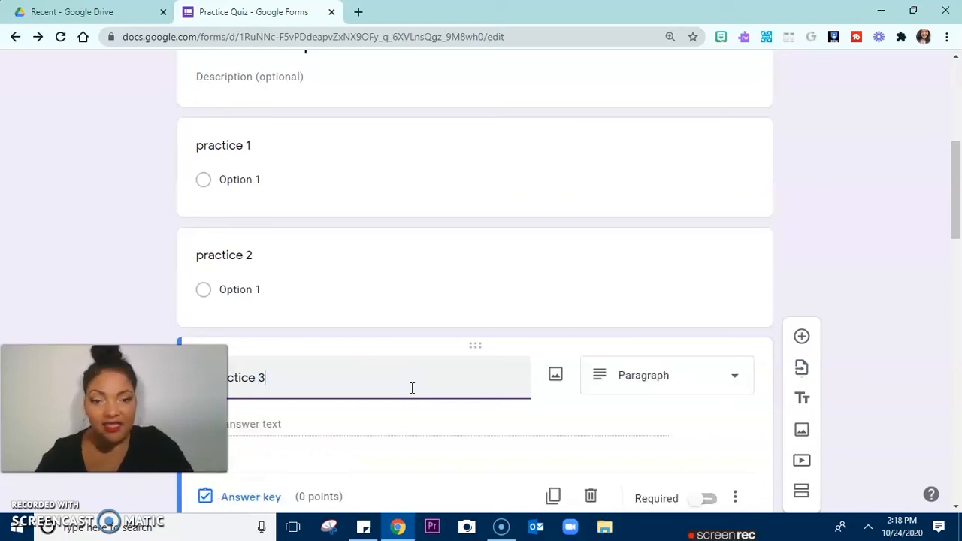
Review the form from the PRACTICE header through the practice questions to the bottles question.
click(603, 425)
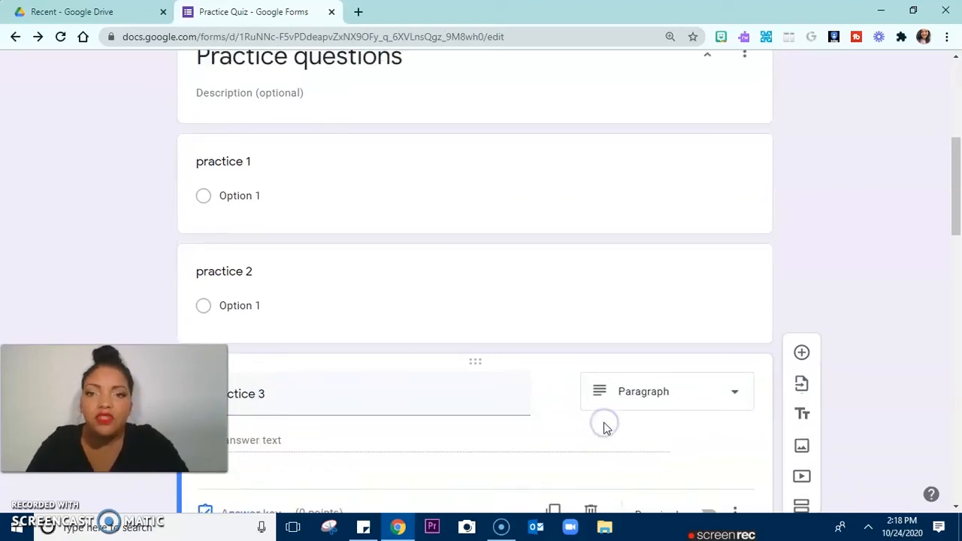
scroll(604, 426, up, 1)
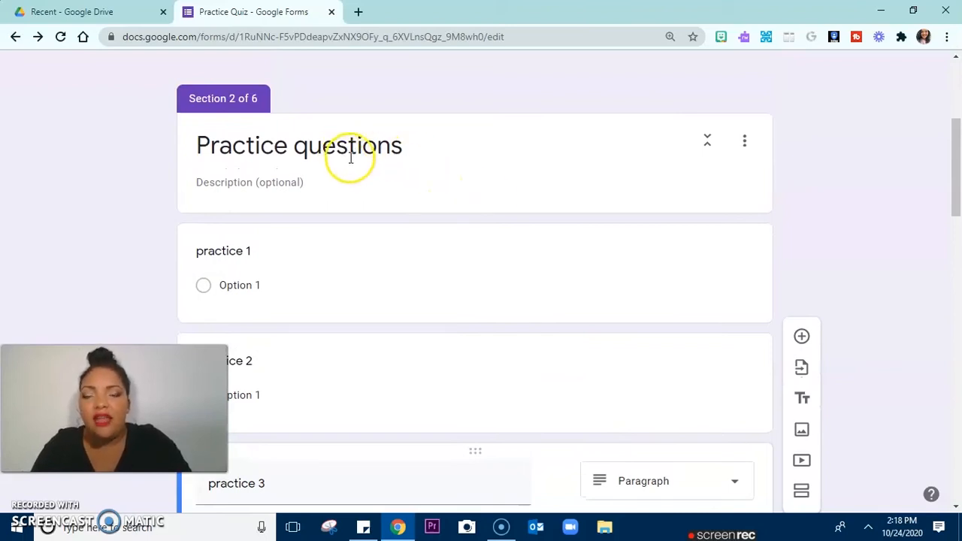
scroll(531, 316, up, 2)
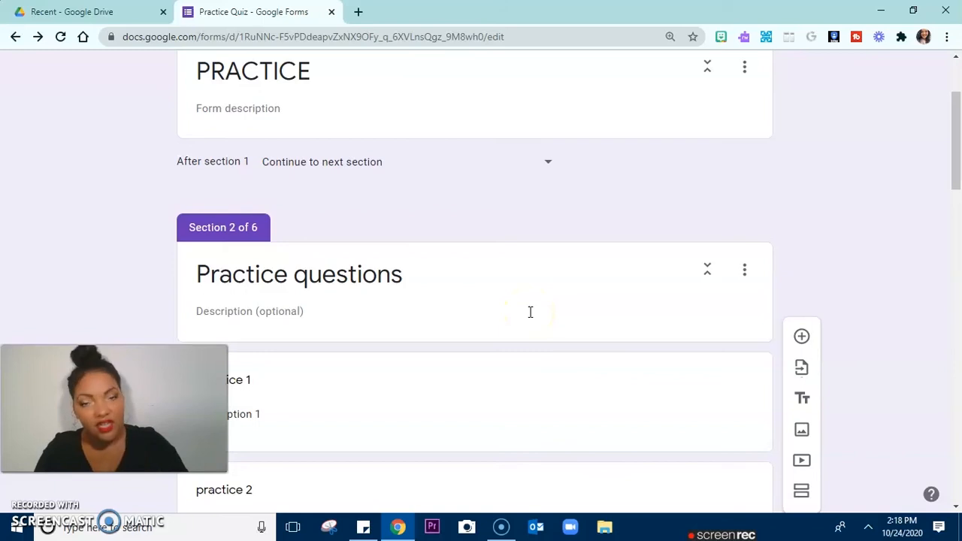
scroll(530, 316, up, 2)
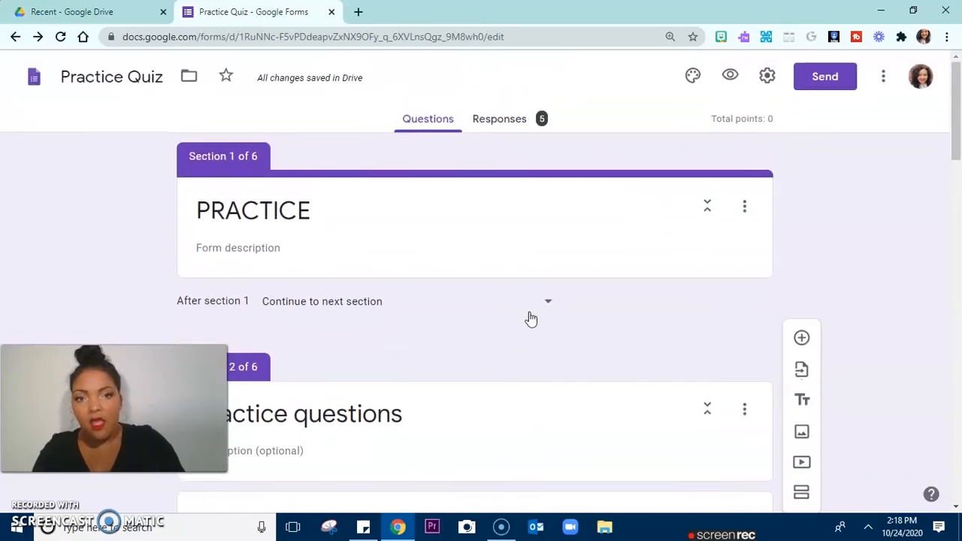
scroll(529, 318, down, 4)
scroll(529, 317, down, 4)
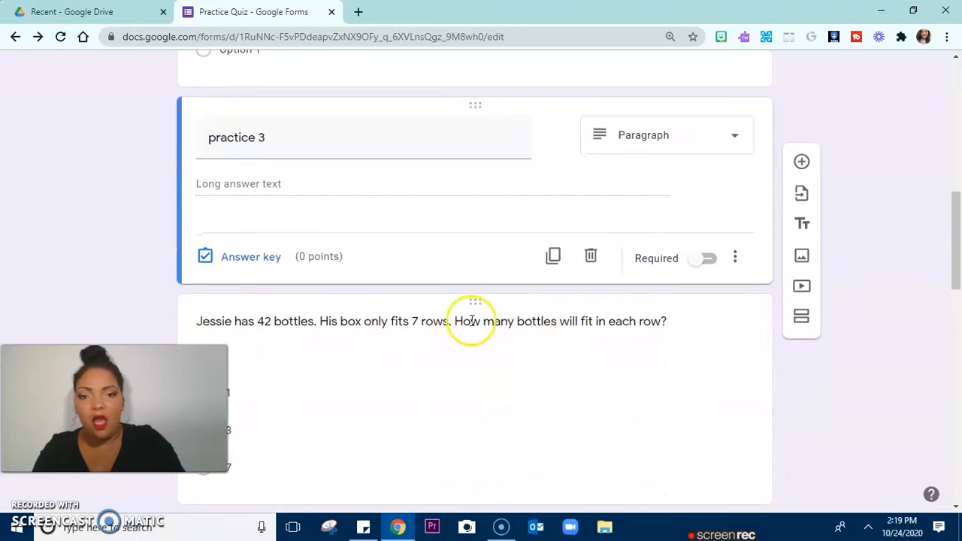
scroll(542, 403, up, 6)
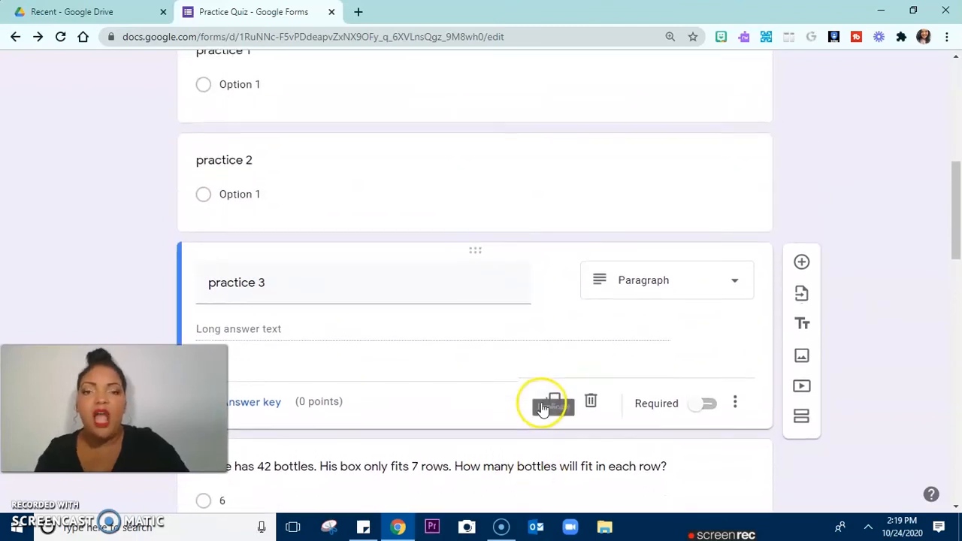
scroll(543, 406, up, 2)
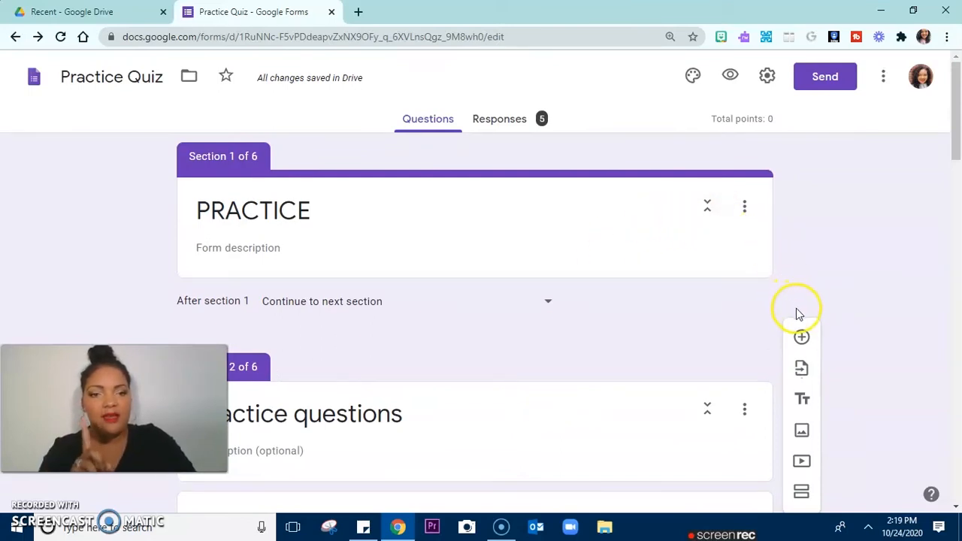
Add a multiple choice question directly under the PRACTICE header in section 1 and title it "Entry Ticket".
click(751, 214)
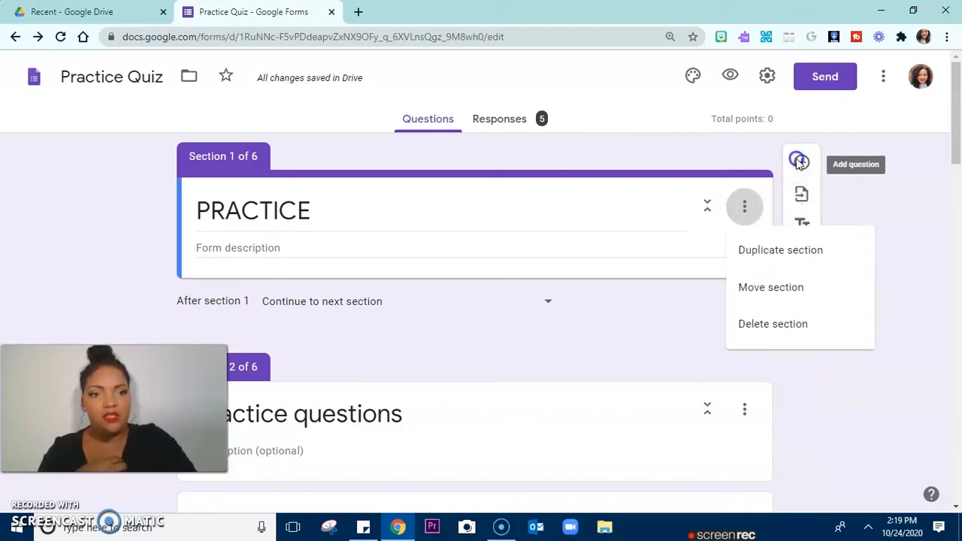
click(799, 163)
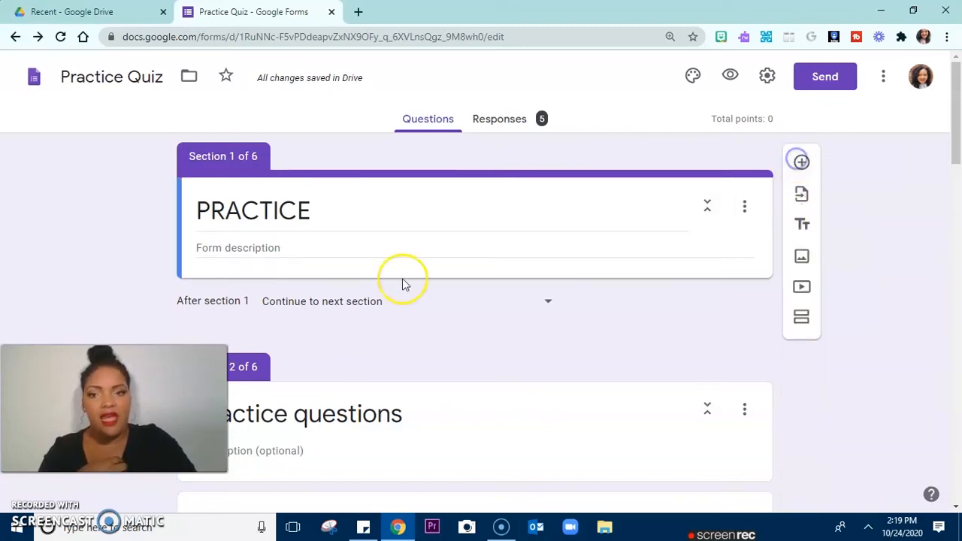
click(802, 162)
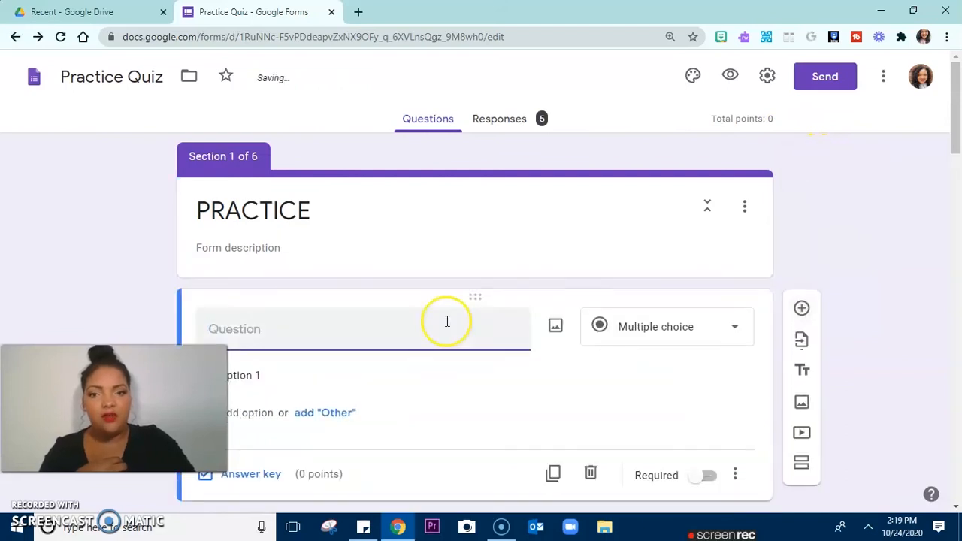
text(Entr)
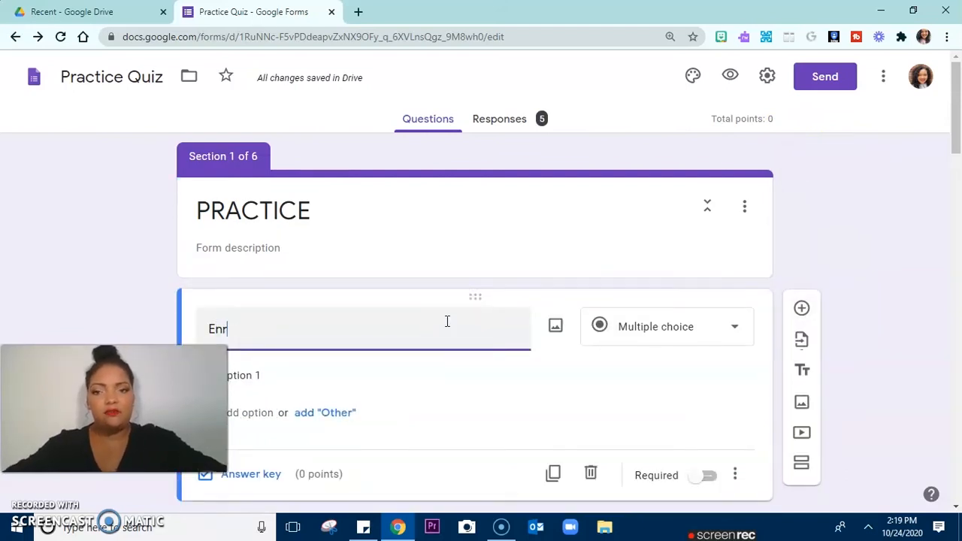
text(y Ticket)
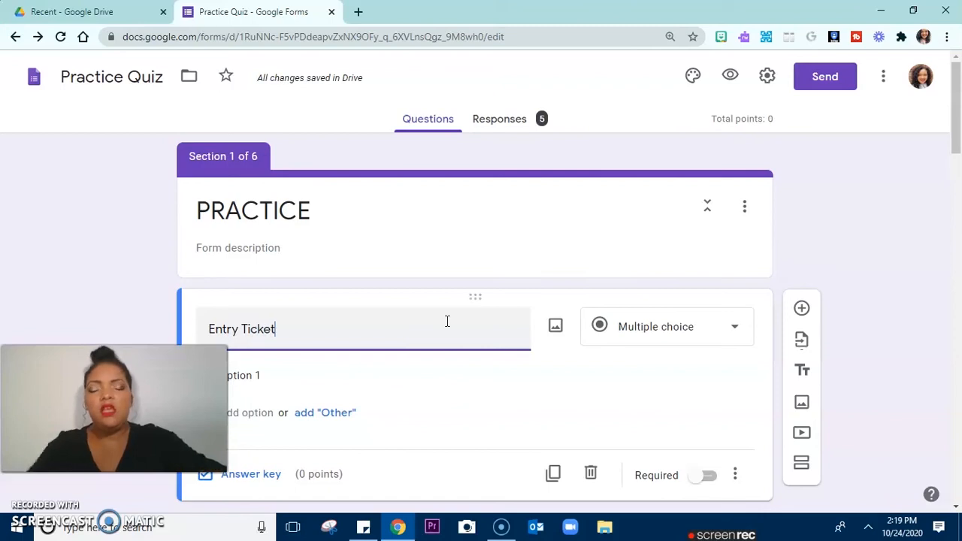
Add Option 2 and Option 3 to the Entry Ticket question and enable going to a section based on the answer.
scroll(460, 339, down, 2)
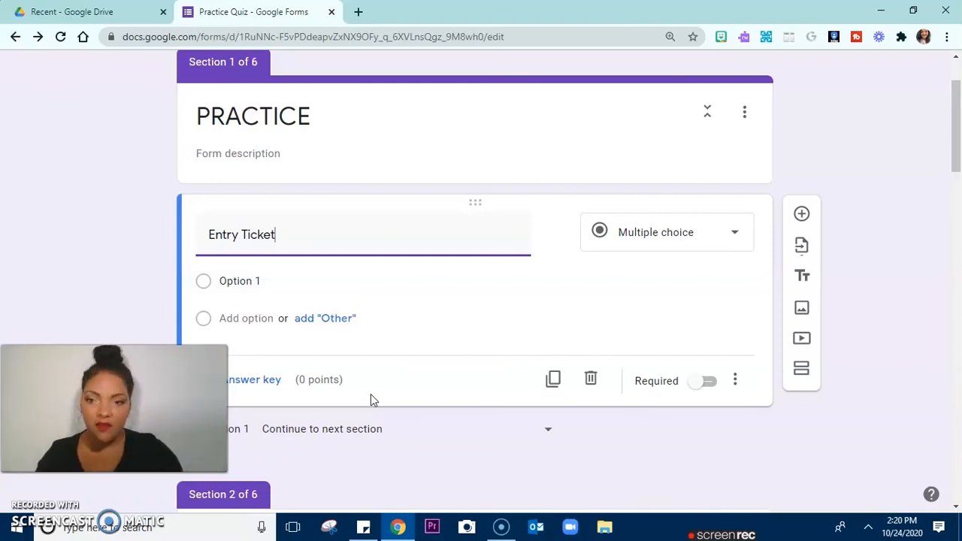
click(308, 229)
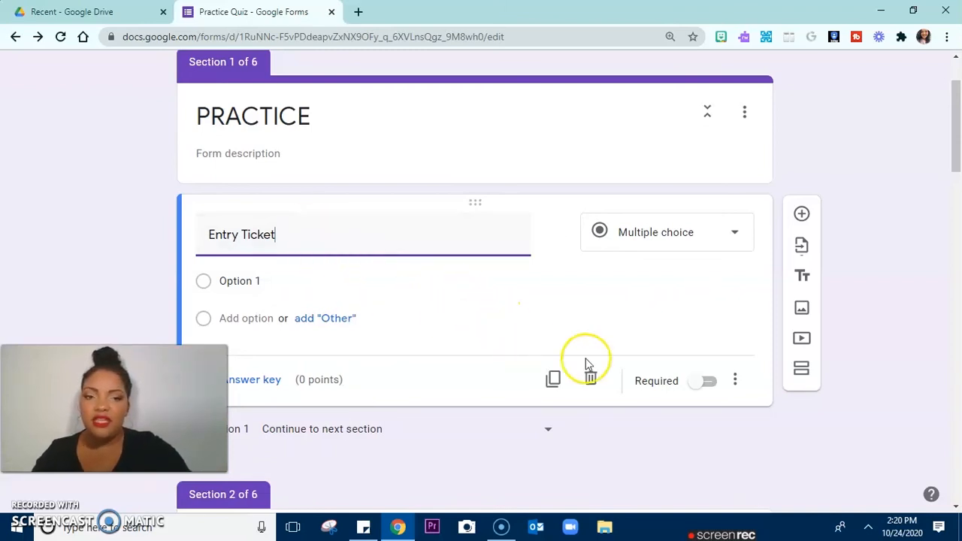
click(255, 317)
click(259, 352)
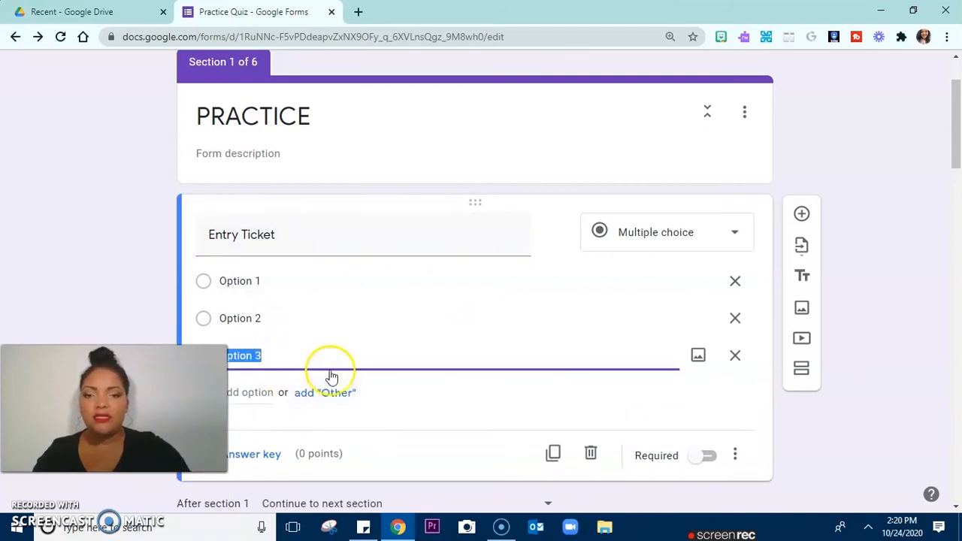
click(737, 457)
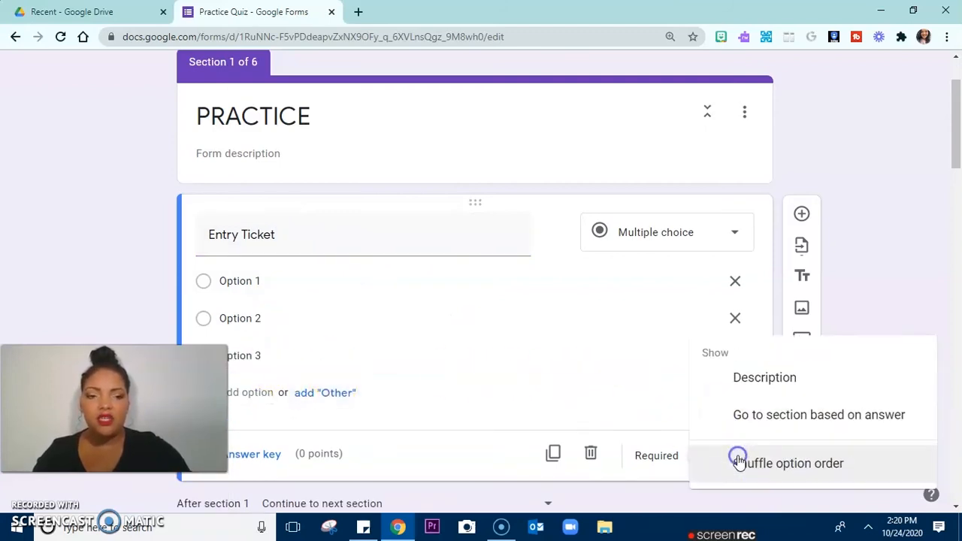
click(763, 417)
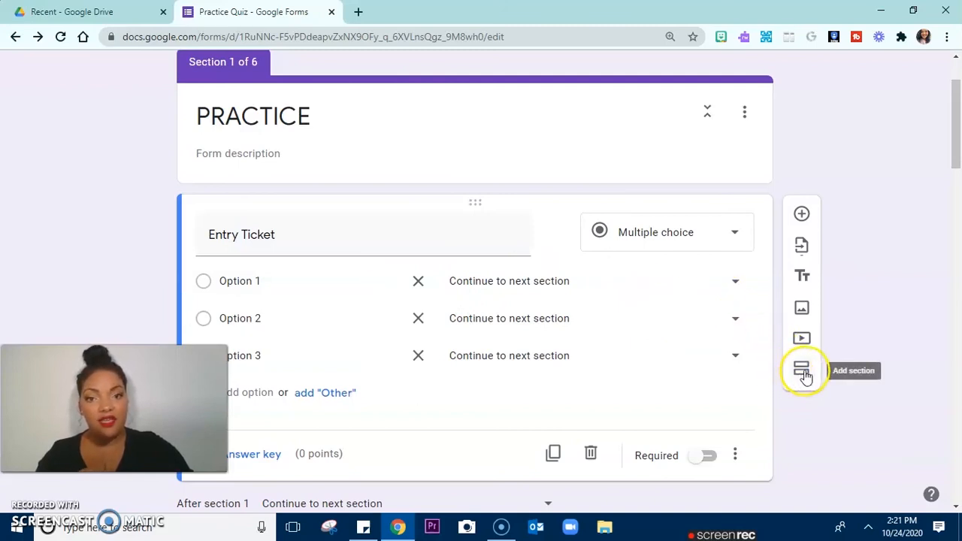
Route Option 1 and Option 2 of Entry Ticket to section 4 (RETEACH) and Option 3 to section 5 (ENRICHMENT).
click(548, 290)
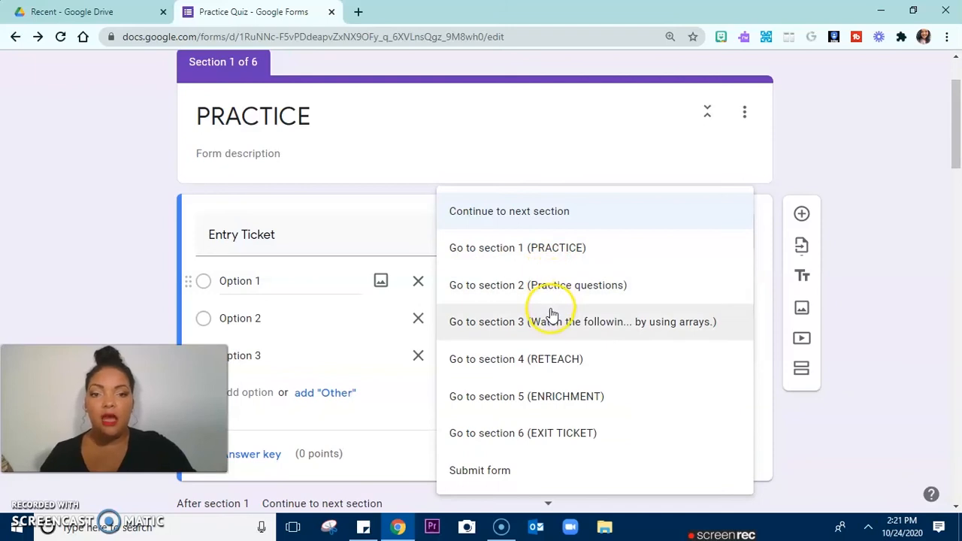
click(545, 363)
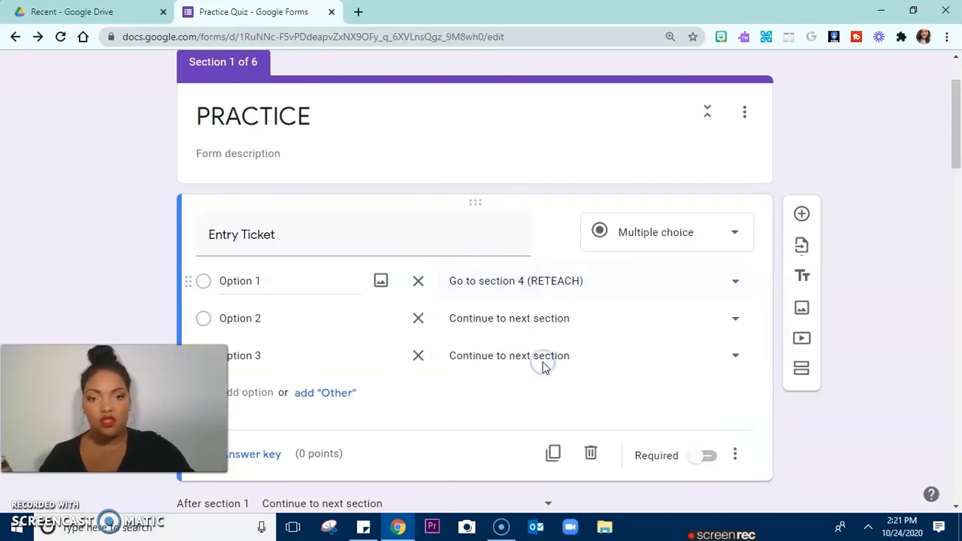
click(494, 321)
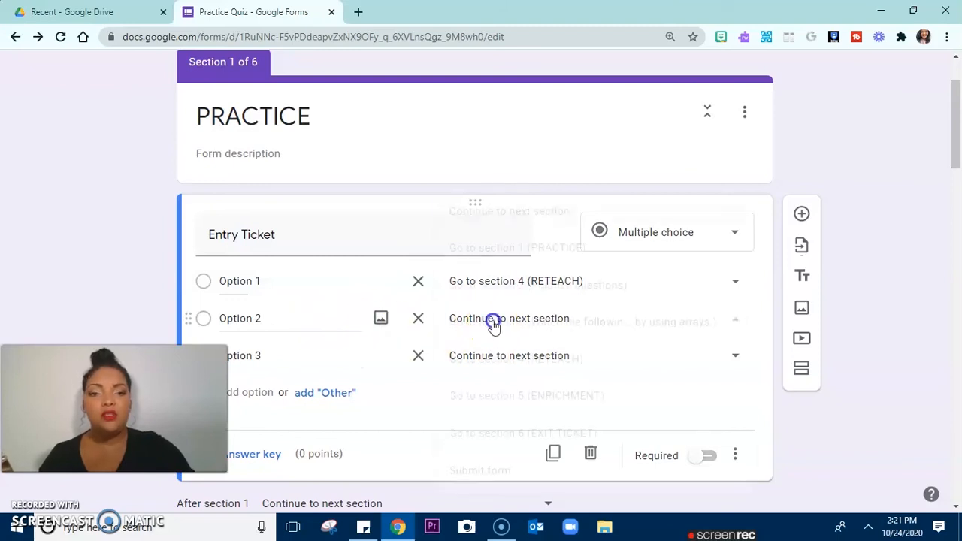
click(509, 359)
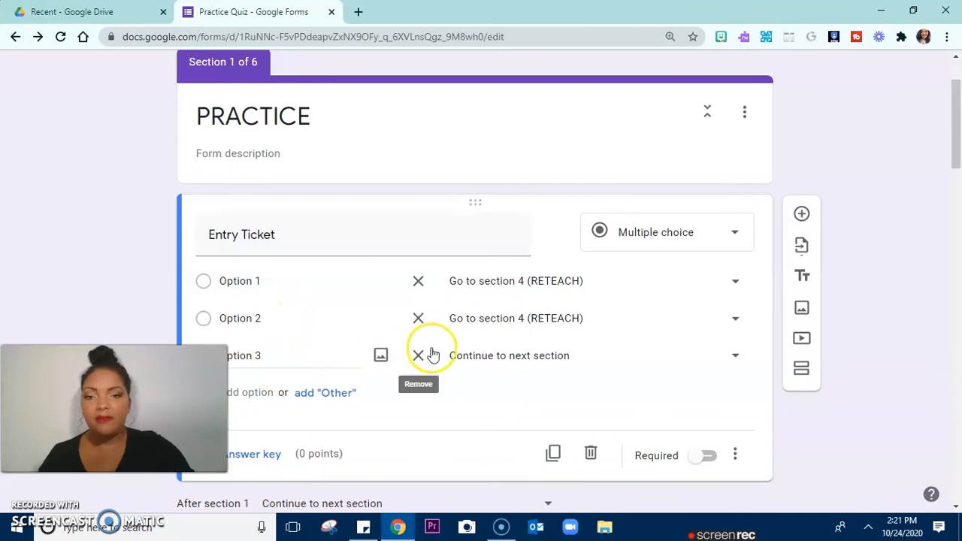
click(490, 355)
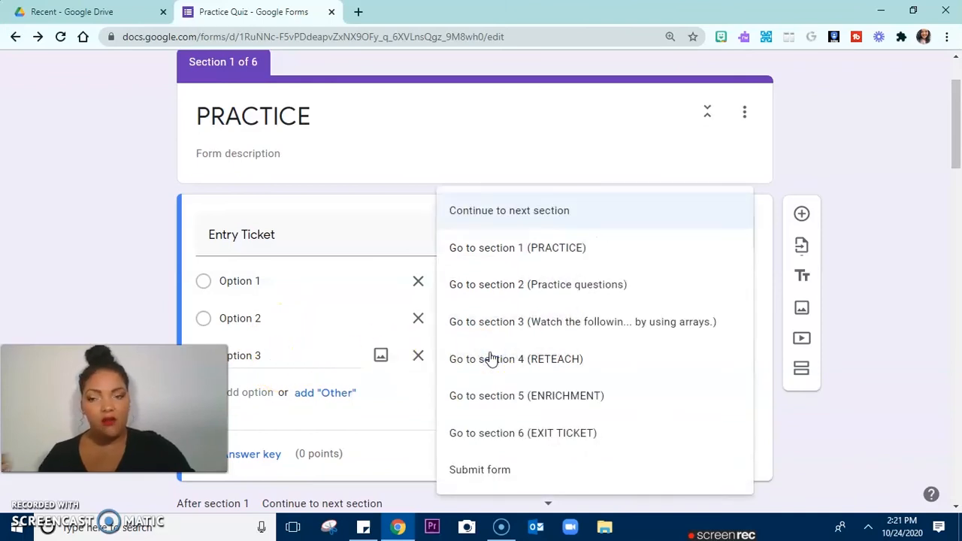
click(501, 393)
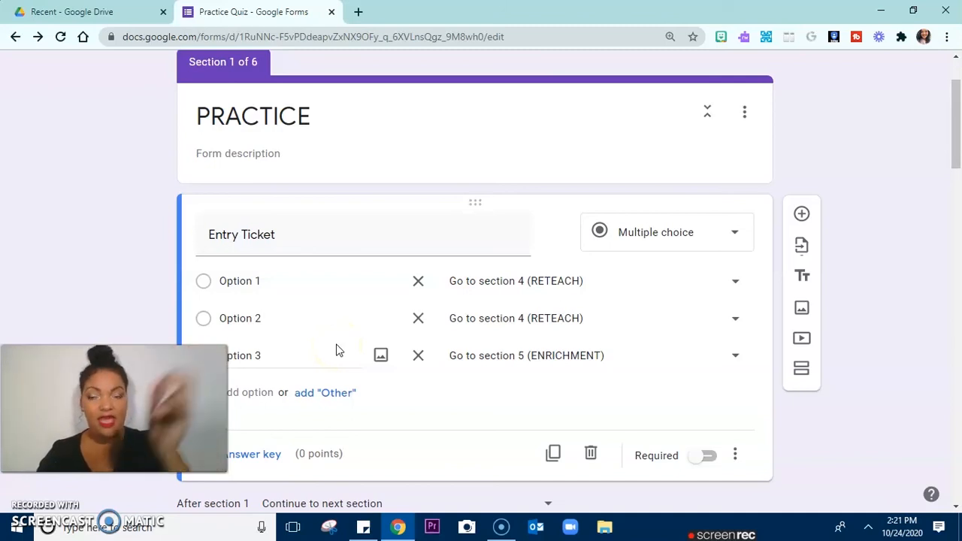
Preview the form, answer Entry Ticket with Option 1, and continue to examine the section it branches to.
scroll(859, 294, down, 3)
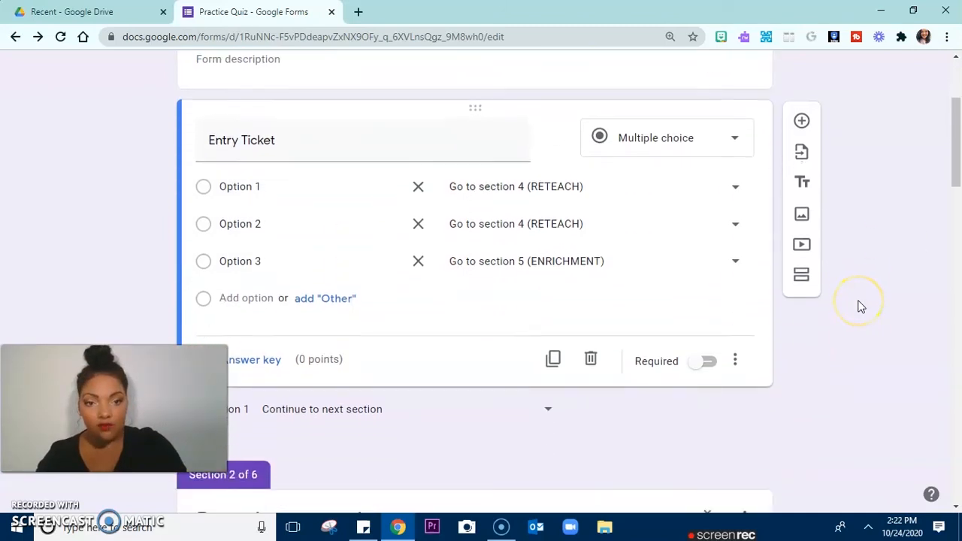
scroll(862, 307, up, 5)
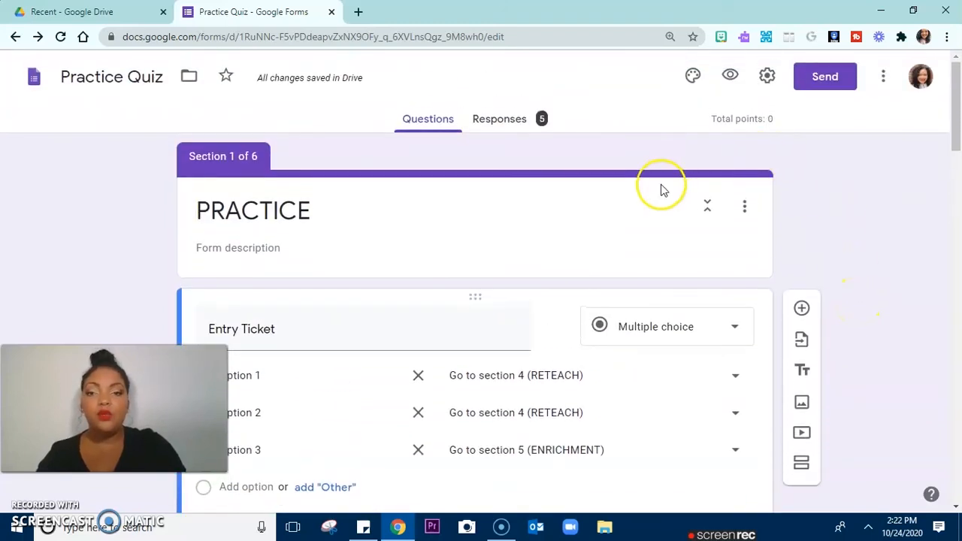
click(728, 79)
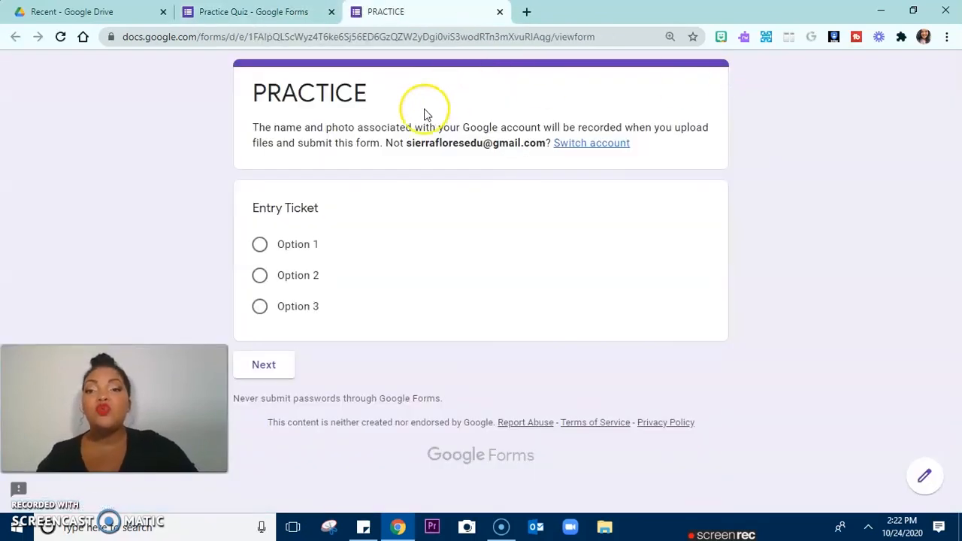
click(259, 249)
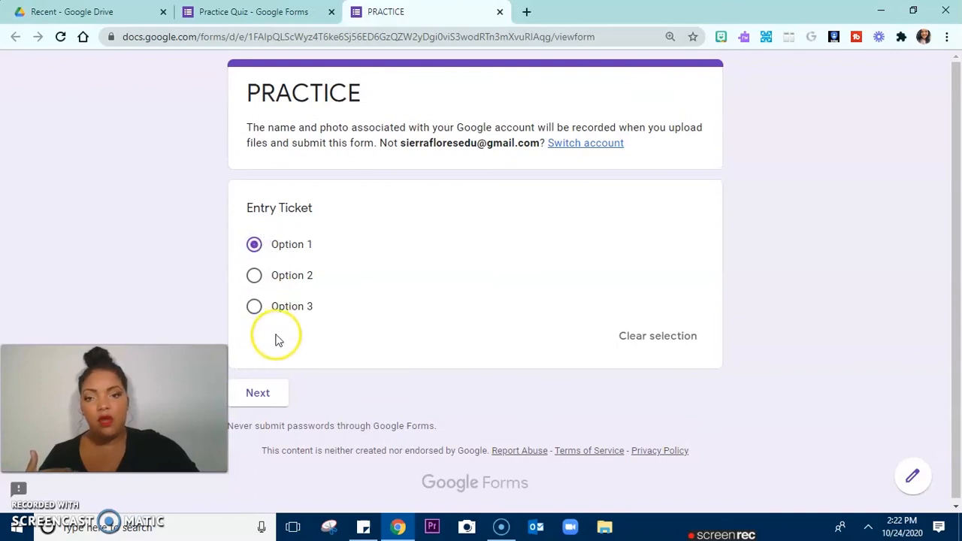
click(270, 391)
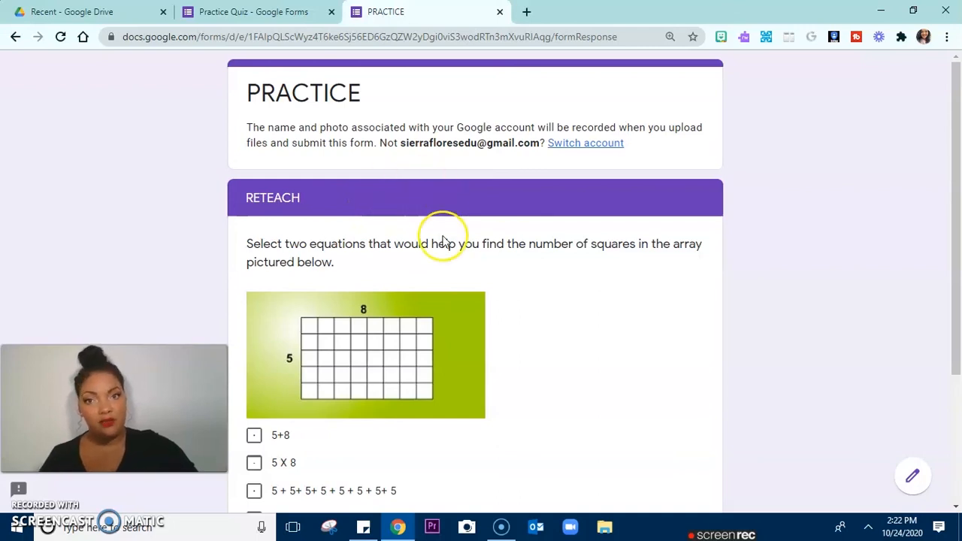
scroll(443, 236, down, 1)
scroll(442, 241, down, 1)
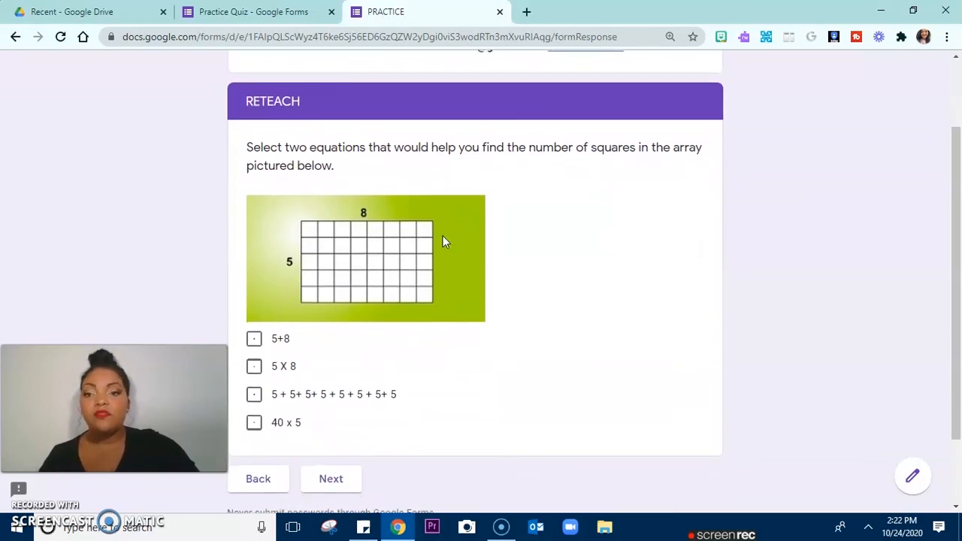